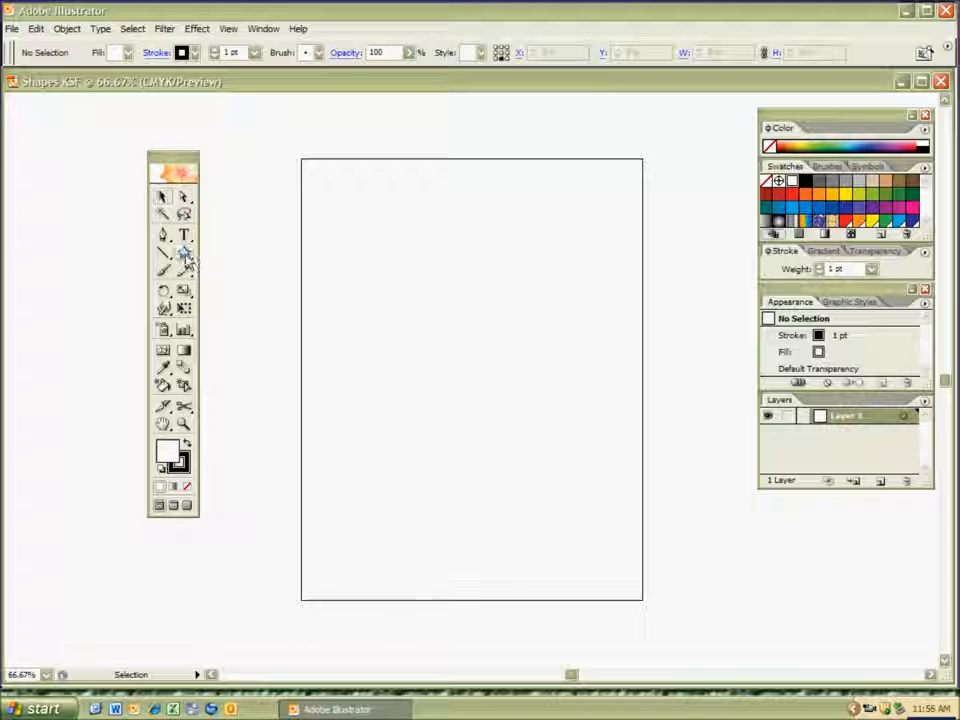
Detach the shape tools as a floating panel with the Star tool active, and set no fill with a bright red stroke.
left_click(184, 254)
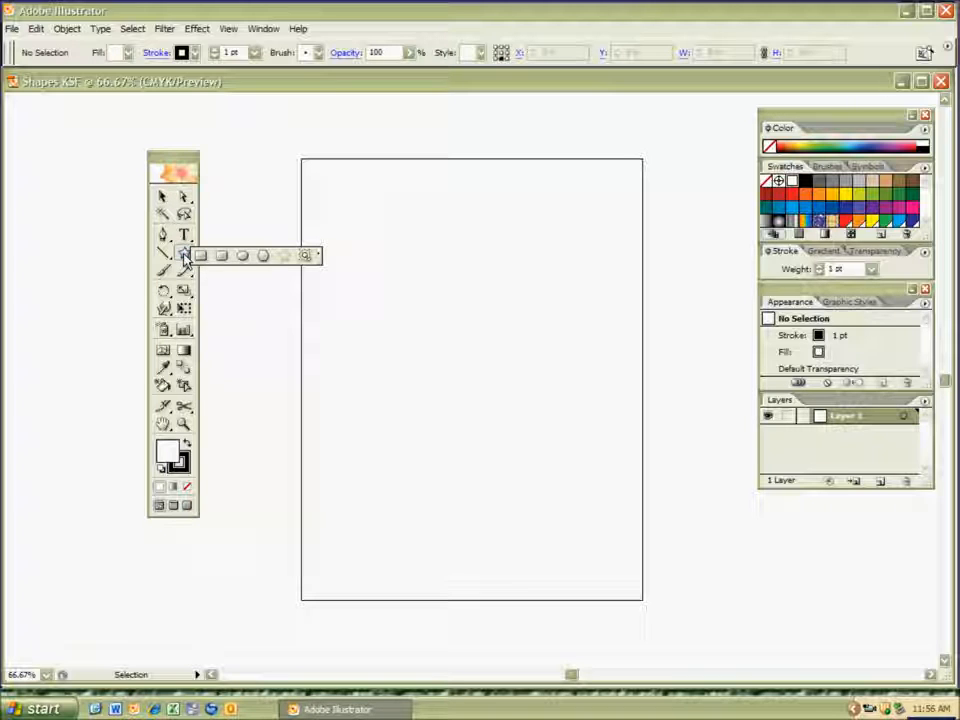
left_click_drag(184, 258, 488, 122)
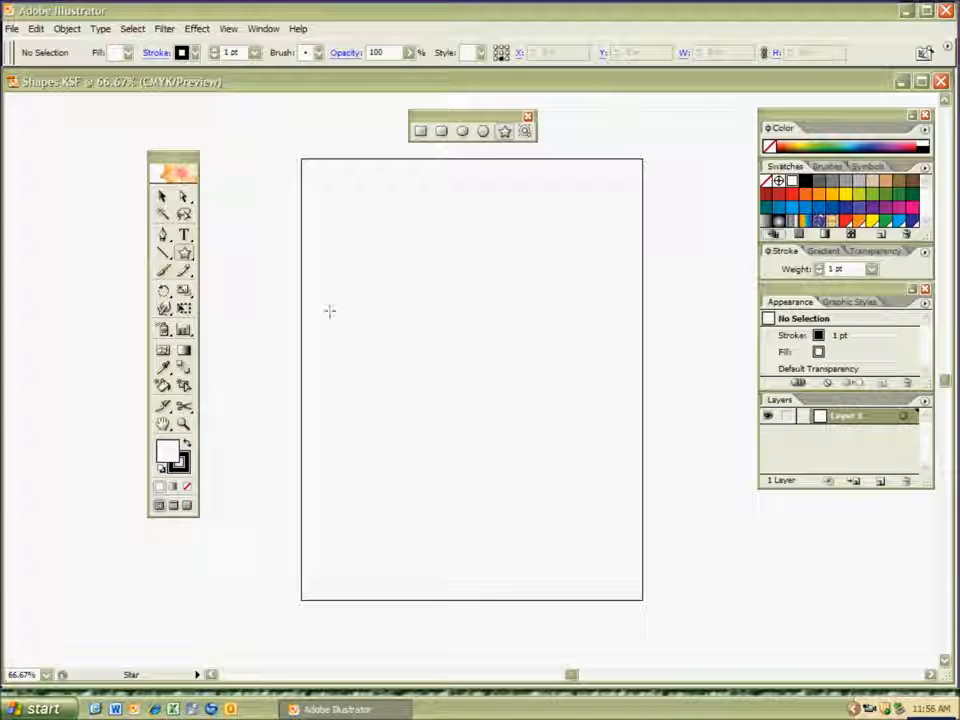
left_click(186, 485)
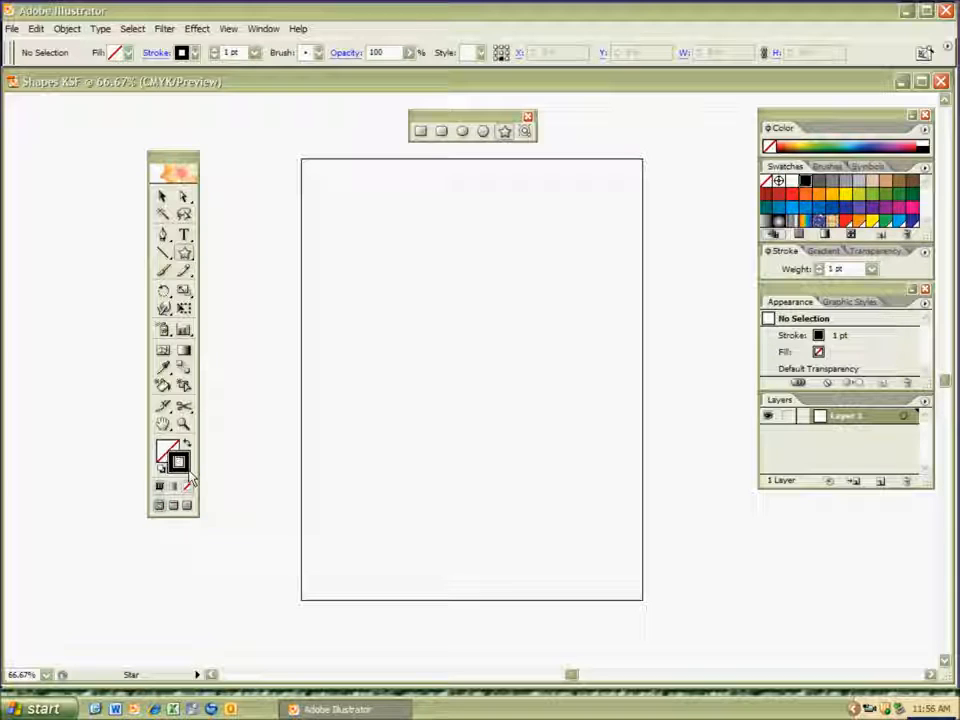
left_click(794, 195)
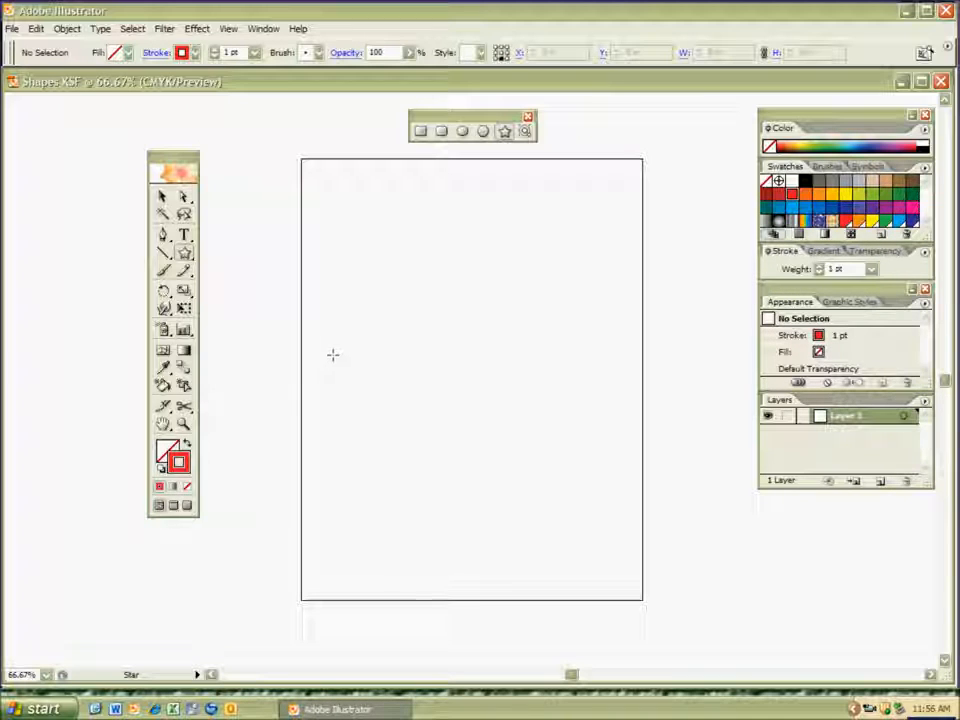
Draw a star about 5.07 in wide on the page, raising and lowering its number of points while drawing, and delete it.
left_click_drag(452, 322, 497, 420)
key("Up")
key("Up")
key("Up")
key("Up")
key("Up")
key("Up")
key("Up")
key("Up")
key("Up")
key("Up")
key("Up")
key("Up")
key("Up")
key("Up")
key("Up")
key("Up")
key("Down")
key("Down")
key("Down")
key("Down")
key("Down")
key("Down")
key("Down")
key("Down")
key("Down")
key("Down")
key("Down")
key("Down")
key("Down")
key("Down")
key("Down")
key("Down")
key("Down")
key("Down")
key("Down")
key("Down")
key("Down")
key("Up")
key("Up")
key("Up")
key("Up")
key("Up")
key("Up")
key("Up")
key("Up")
key("Up")
key("Up")
key("Up")
key("Up")
key("Up")
key("Up")
key("Up")
key("Up")
key("Up")
key("Up")
key("Up")
key("Up")
key("Up")
key("Up")
key("Up")
key("Up")
key("Up")
key("Up")
key("Up")
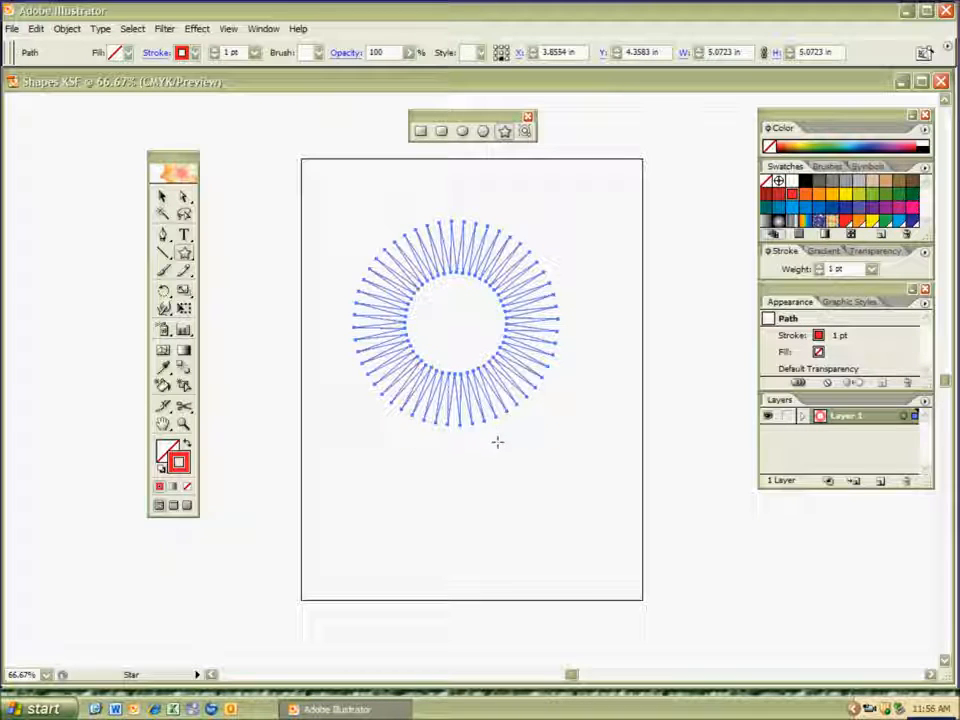
key("Delete")
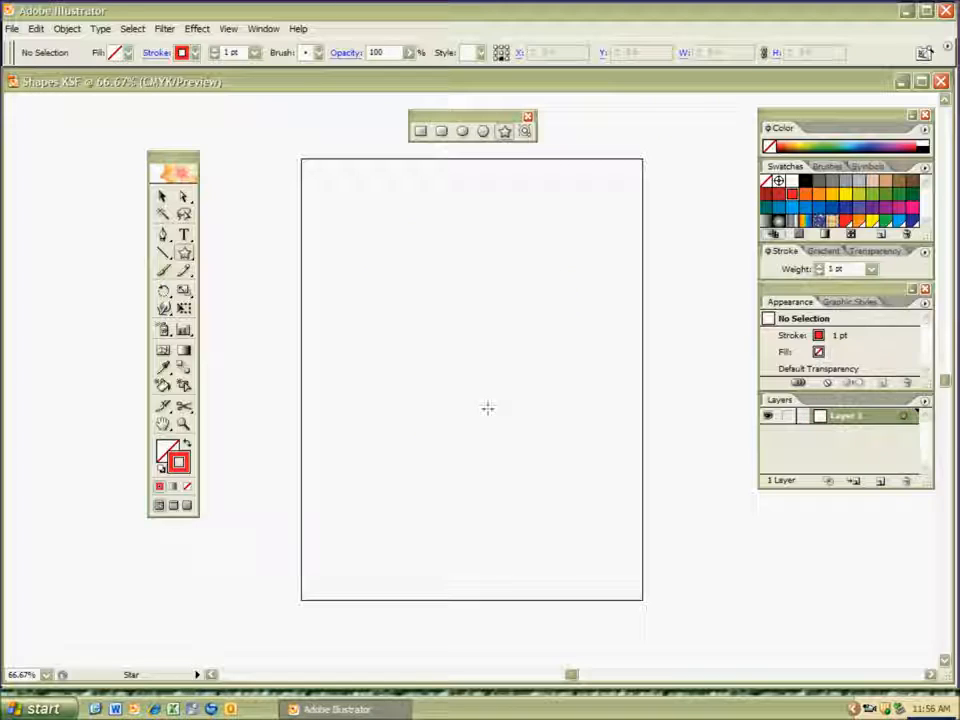
Create a star with 8 points through the Star options and delete it so only the point setting is kept.
left_click(464, 345)
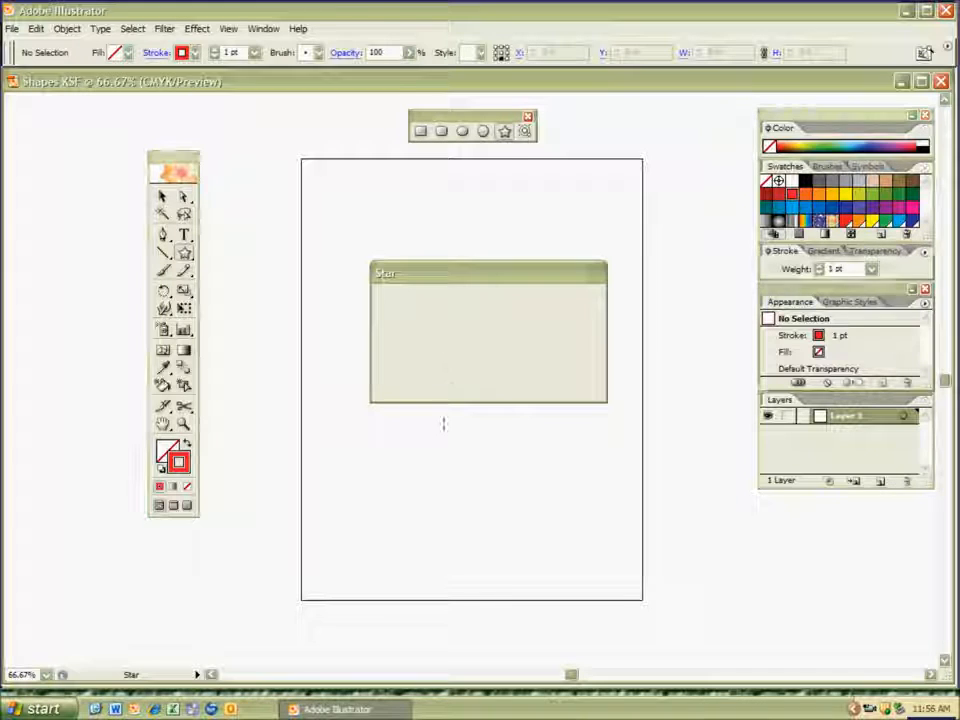
type("8")
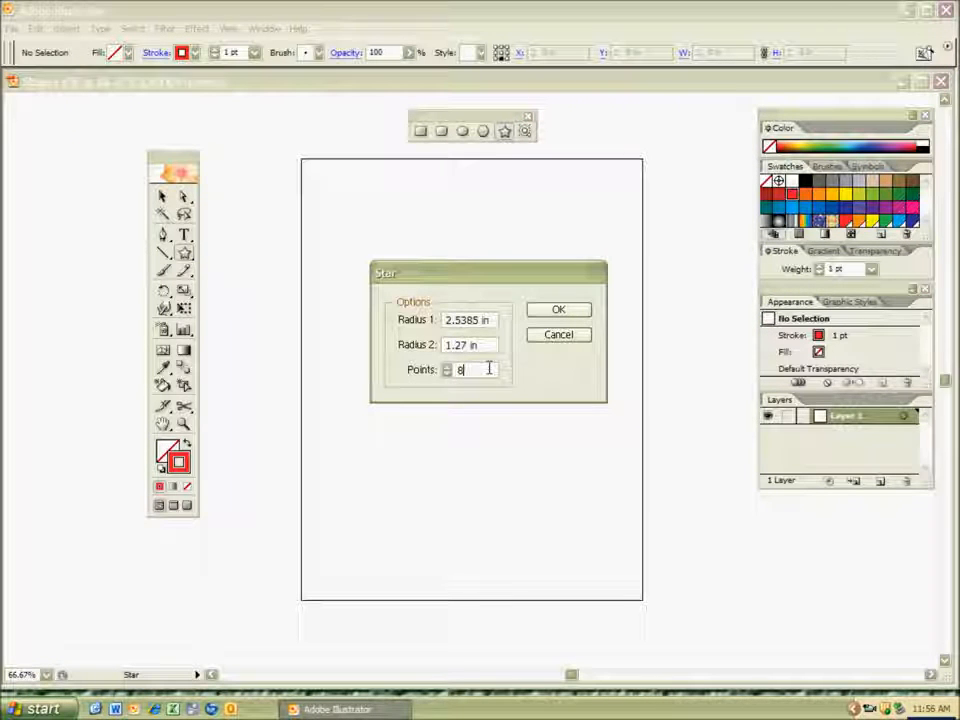
left_click(560, 318)
key("Delete")
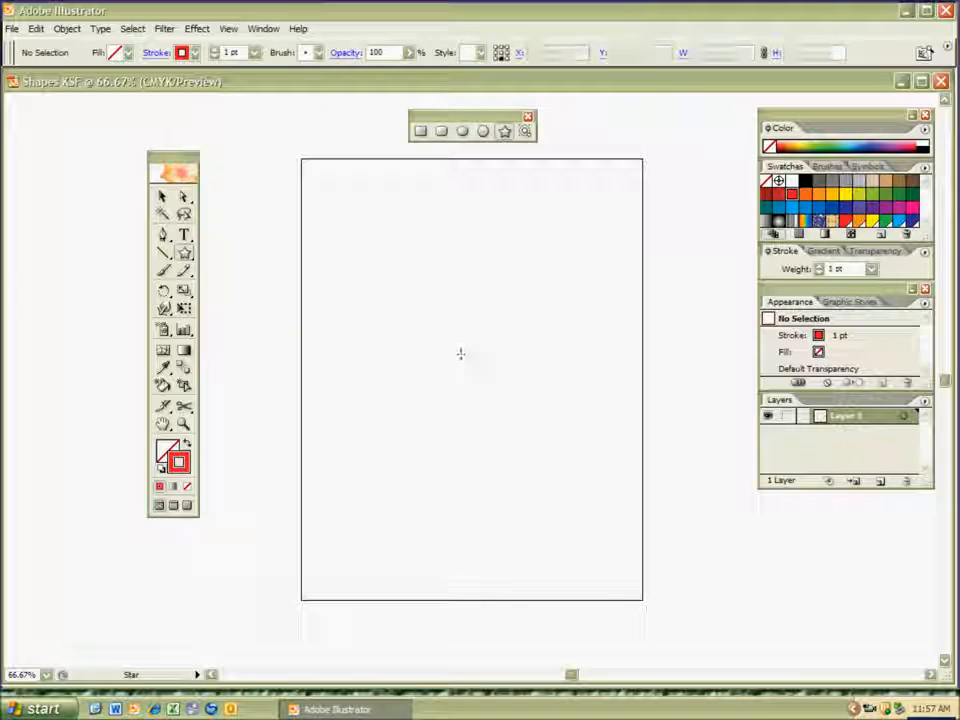
Draw a flower-like pattern of repeated eight-pointed red star outlines spiralling outward around the page's centre, and deselect it.
mouse_move(459, 352)
left_mouse_down()
mouse_move(488, 421)
mouse_move(504, 444)
mouse_move(508, 437)
left_mouse_up()
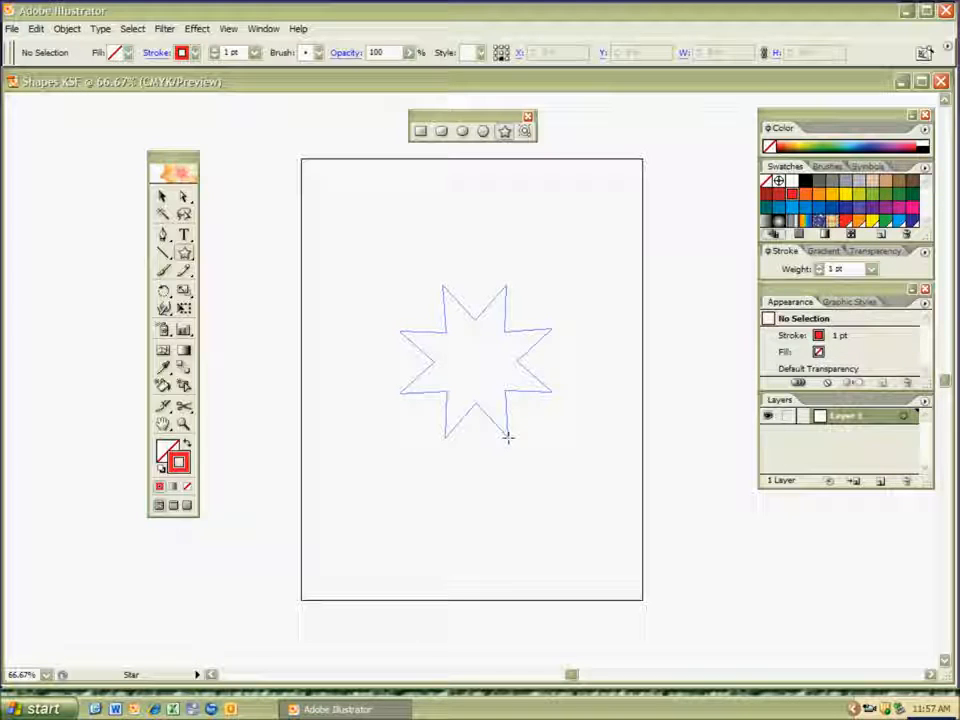
mouse_move(508, 437)
left_mouse_down()
mouse_move(598, 451)
mouse_move(623, 436)
mouse_move(636, 421)
mouse_move(641, 378)
mouse_move(639, 360)
mouse_move(629, 360)
left_mouse_up()
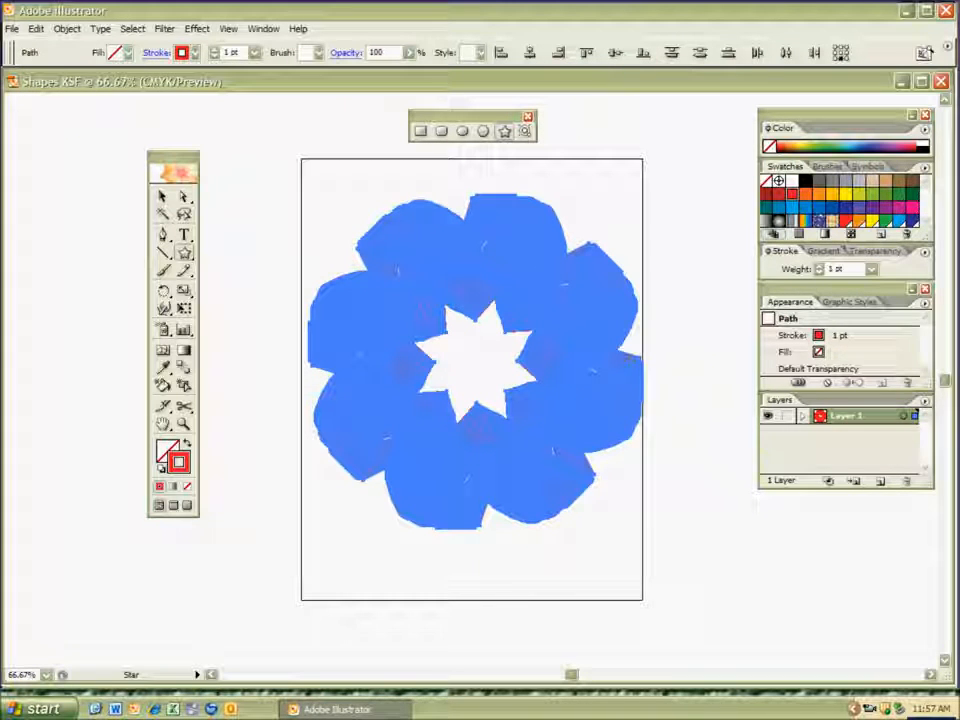
key("ctrl+shift+a")
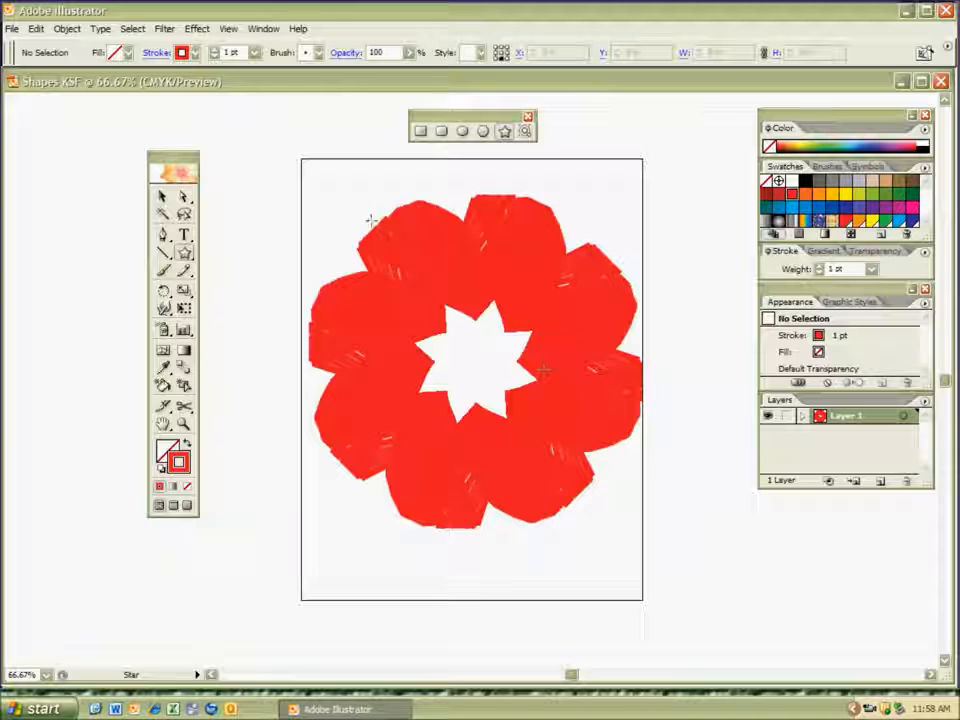
Set the stroke weight of all the red star outlines to 0.25 pt and deselect them.
key("ctrl")
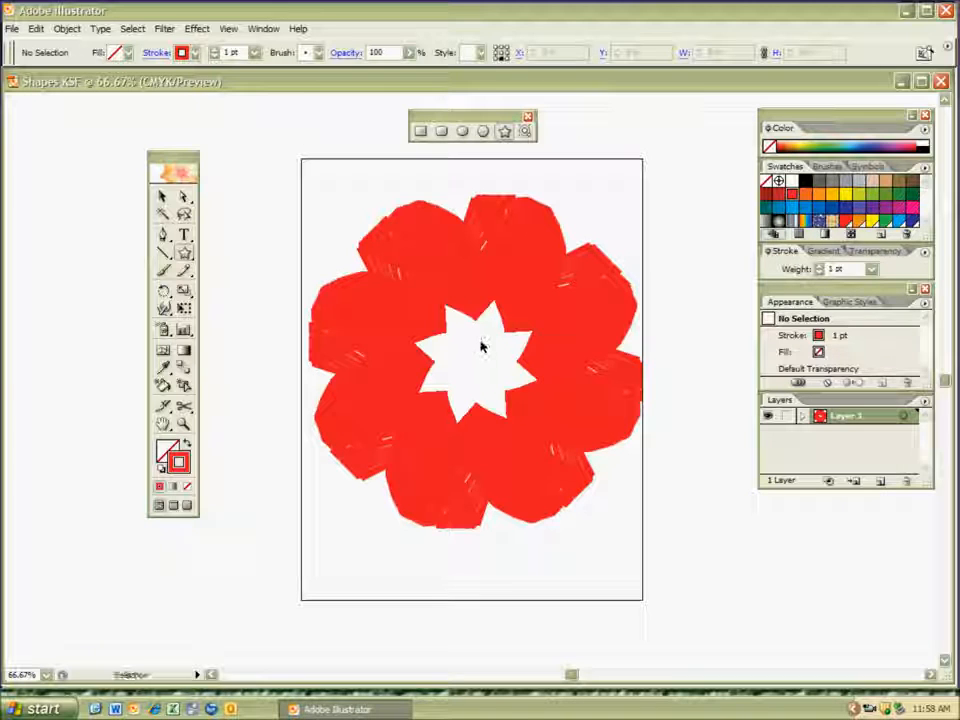
left_click(483, 344, "ctrl")
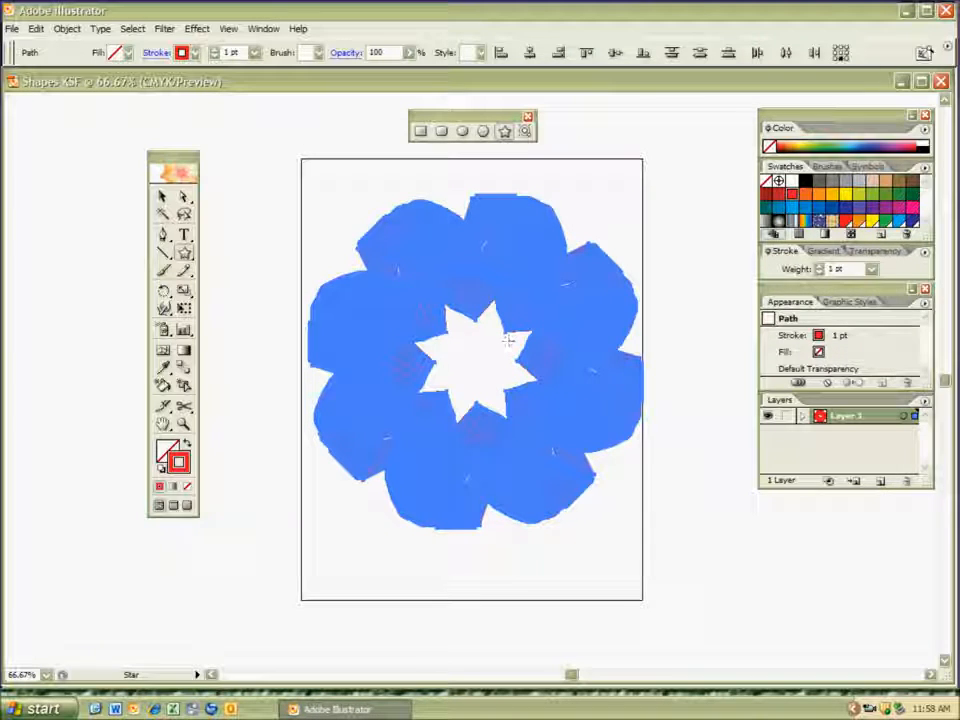
left_click(255, 53)
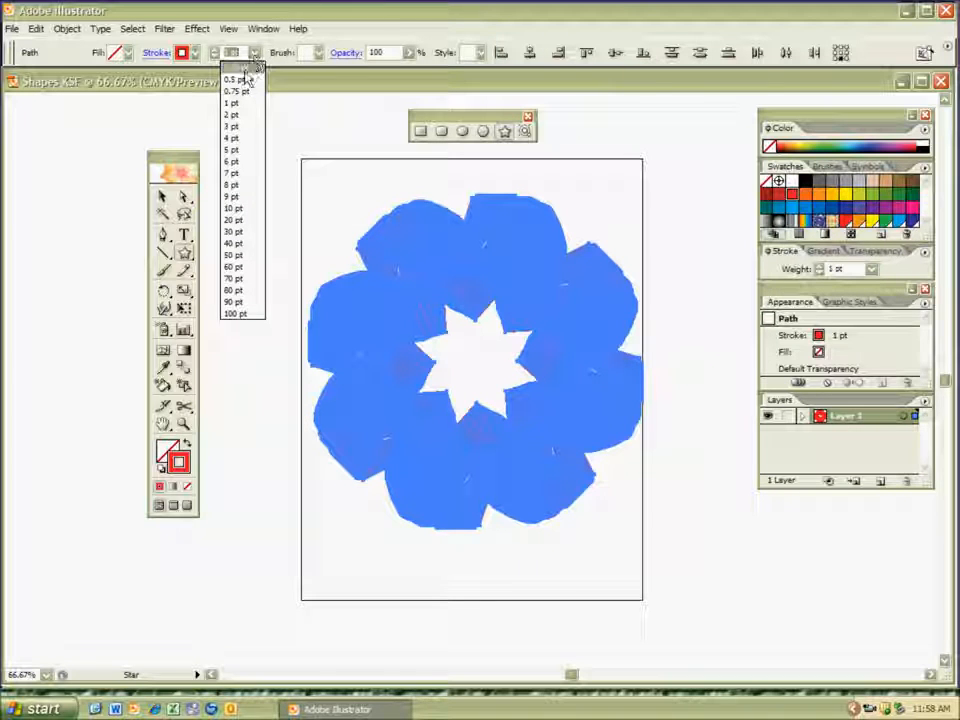
left_click(238, 68)
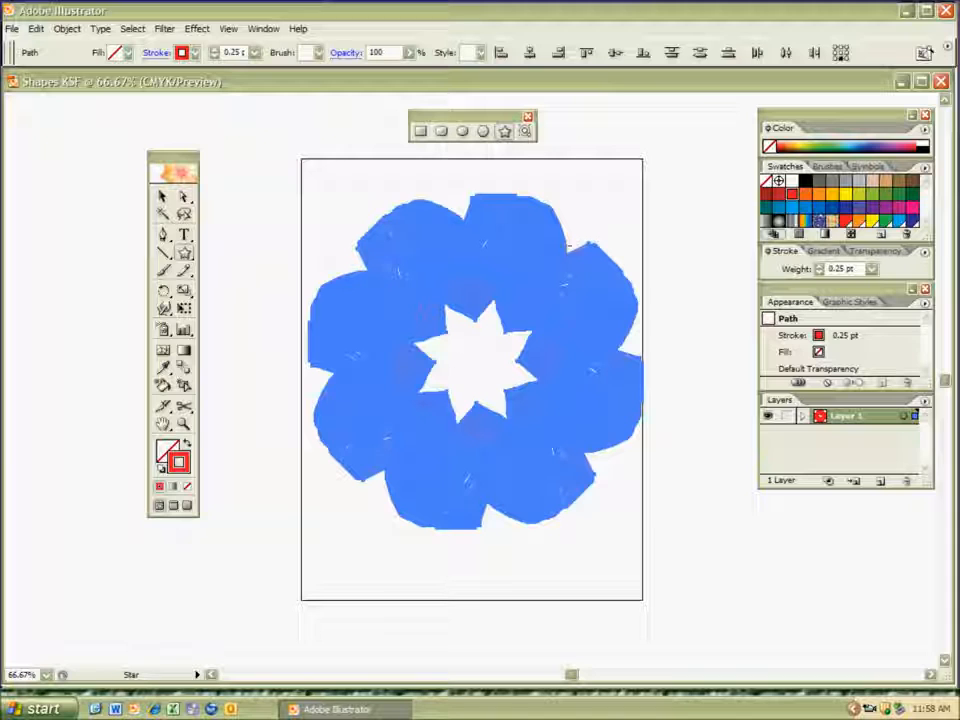
left_click(654, 223, "ctrl")
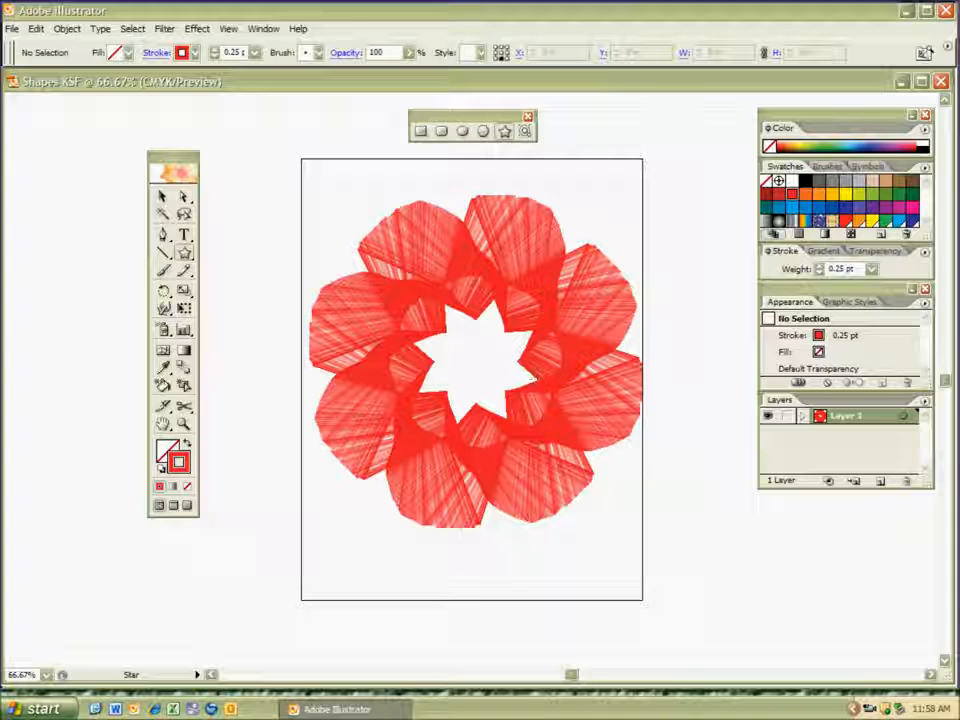
Draw repeated concentric circles with a yellow stroke from the middle of the red flower using the Ellipse tool, and deselect them.
left_click(470, 133)
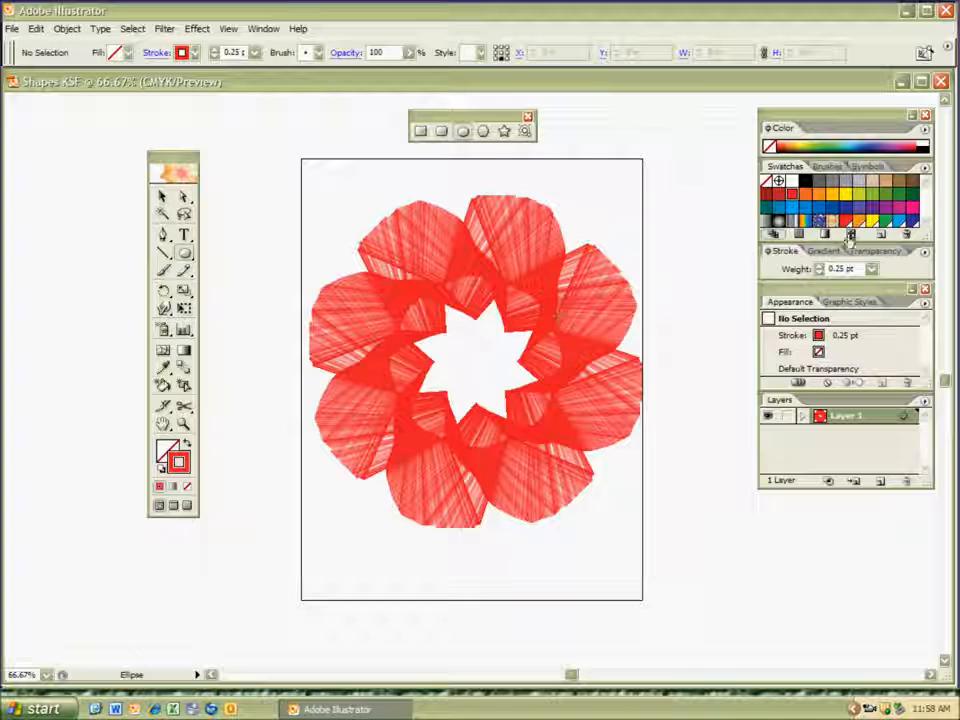
left_click(846, 195)
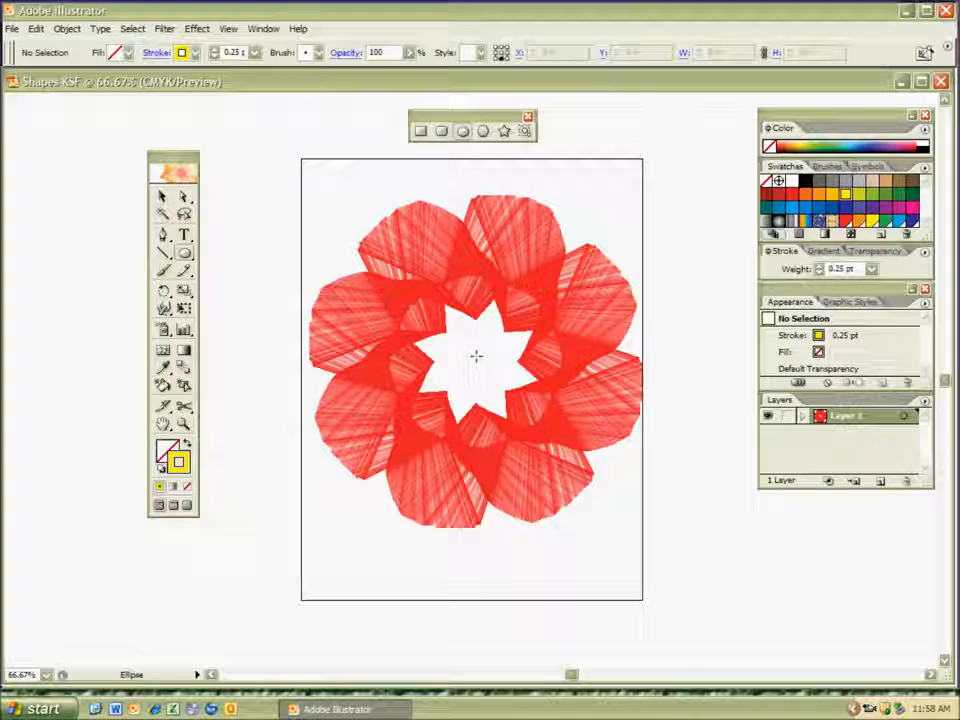
mouse_move(476, 357)
left_mouse_down()
mouse_move(462, 325)
mouse_move(489, 360)
mouse_move(469, 349)
mouse_move(491, 343)
mouse_move(492, 373)
mouse_move(485, 367)
left_mouse_up()
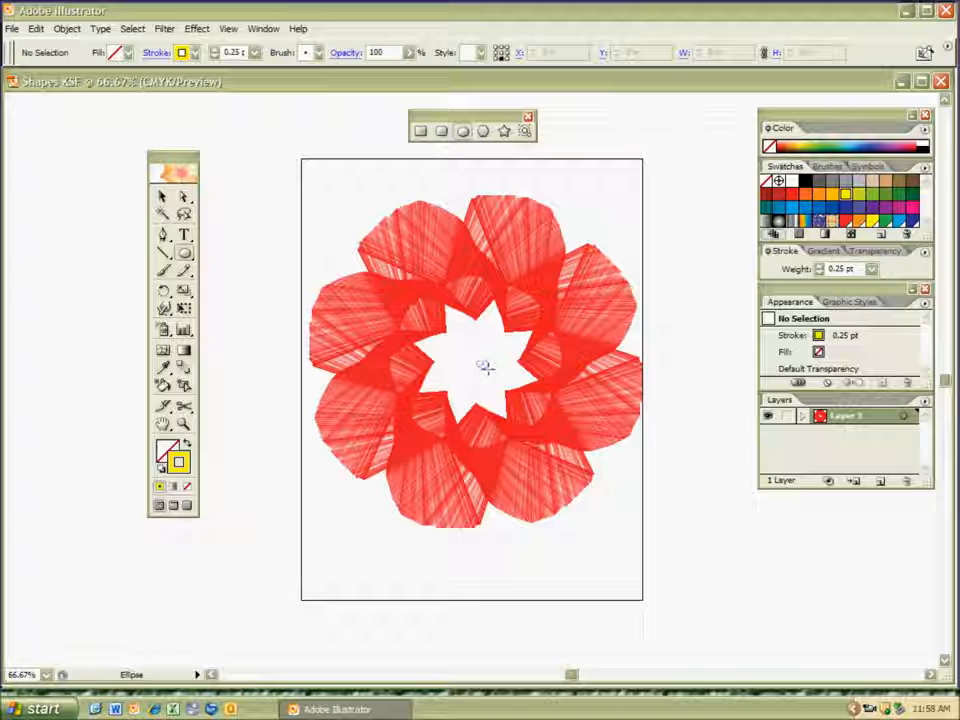
left_click_drag(483, 361, 384, 280)
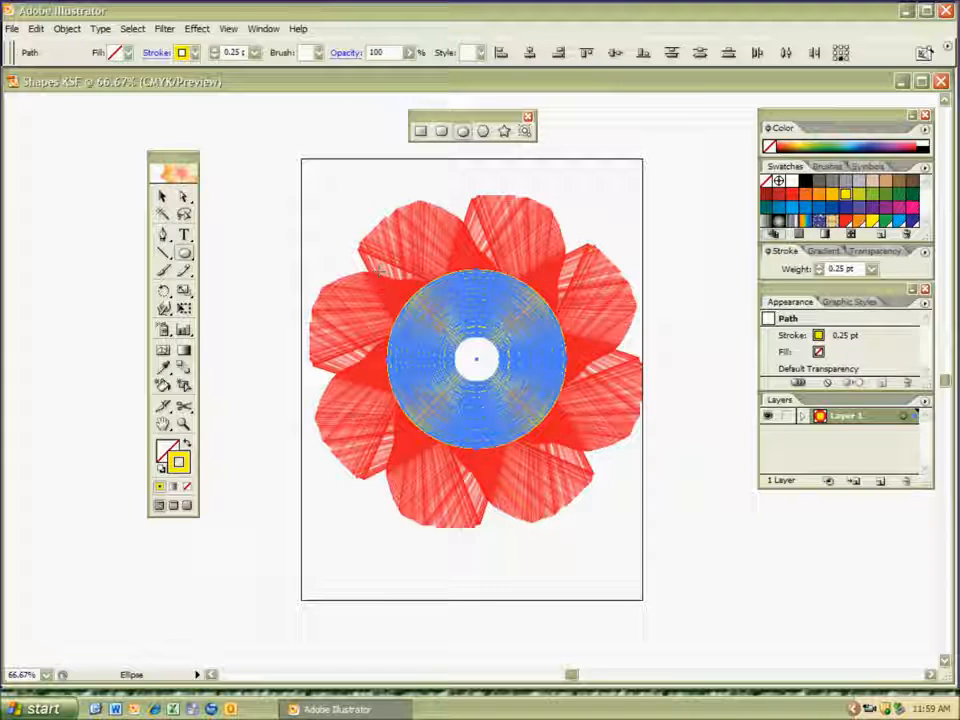
key("ctrl+shift+a")
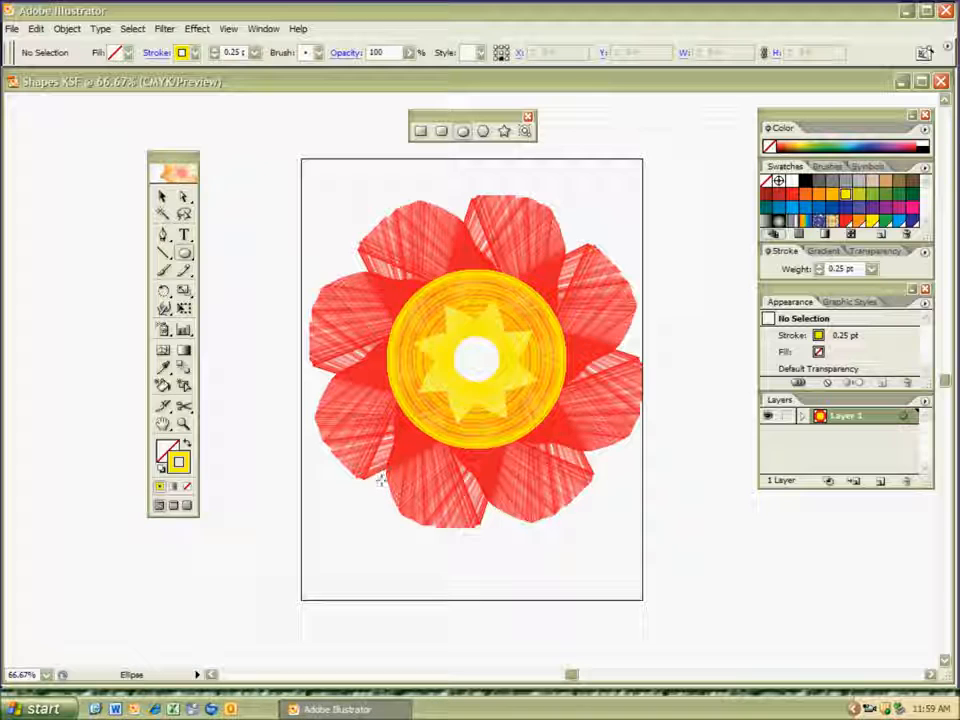
Select all the flower artwork, both stars and circles, and delete it to clear the page.
key("v")
key("ctrl+a")
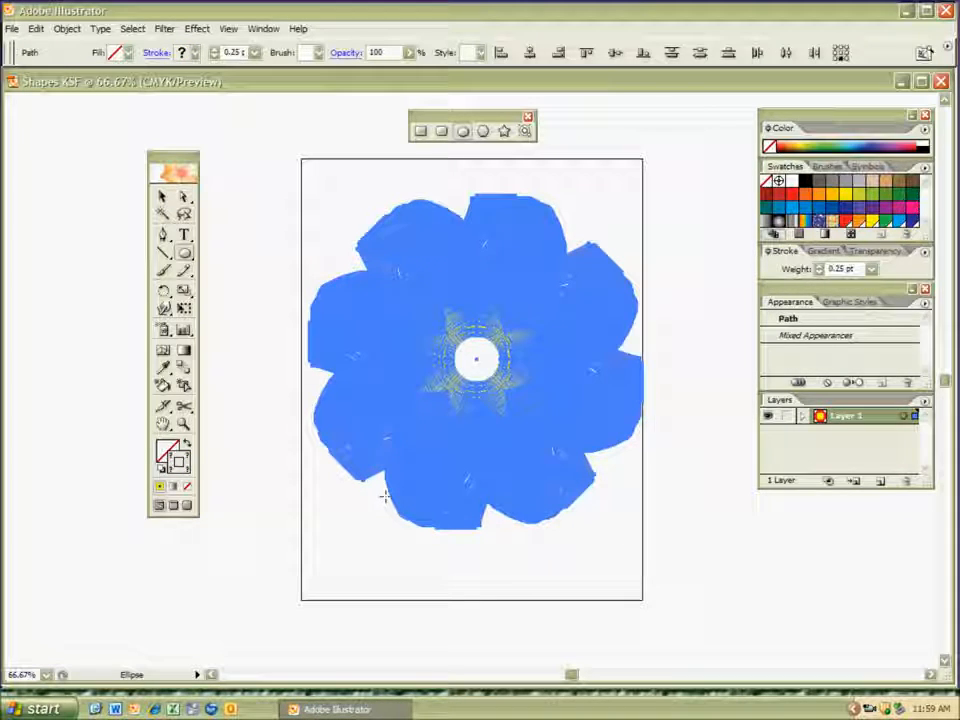
key("Delete")
key("l")
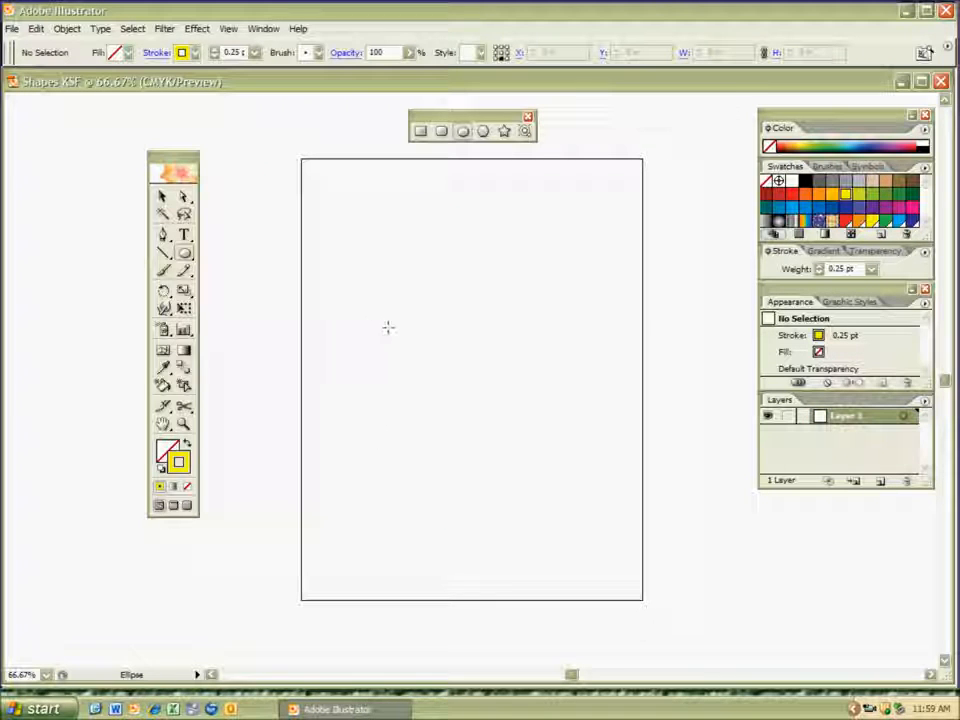
Draw an S-shaped trail of repeated yellow star outlines winding down the page with the Star tool, and delete the trail.
left_click(504, 131)
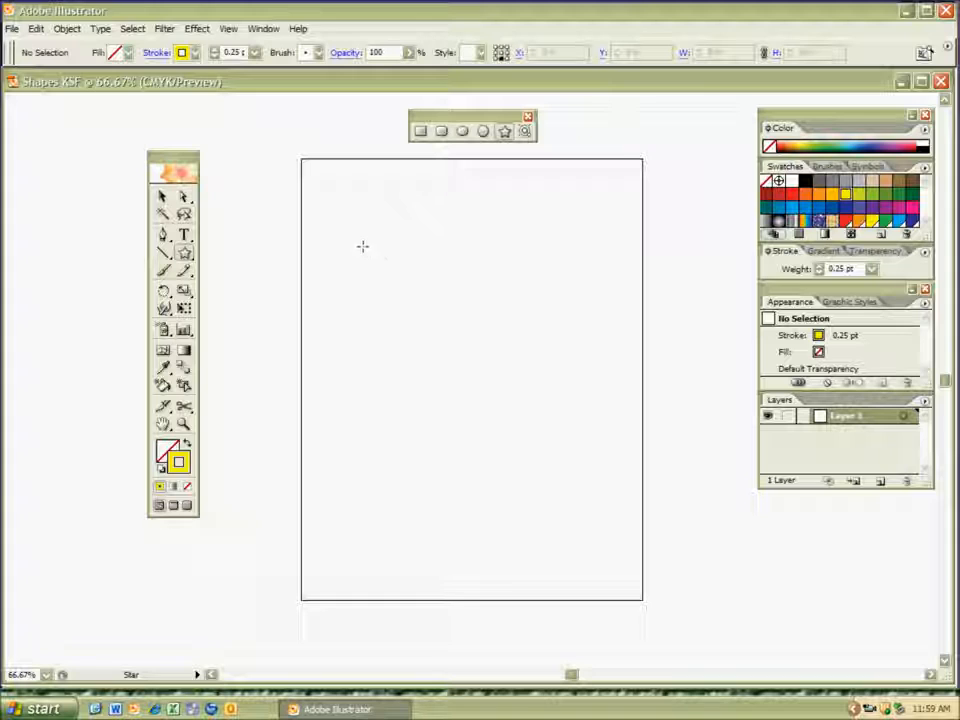
left_click_drag(368, 233, 386, 283)
key("grave")
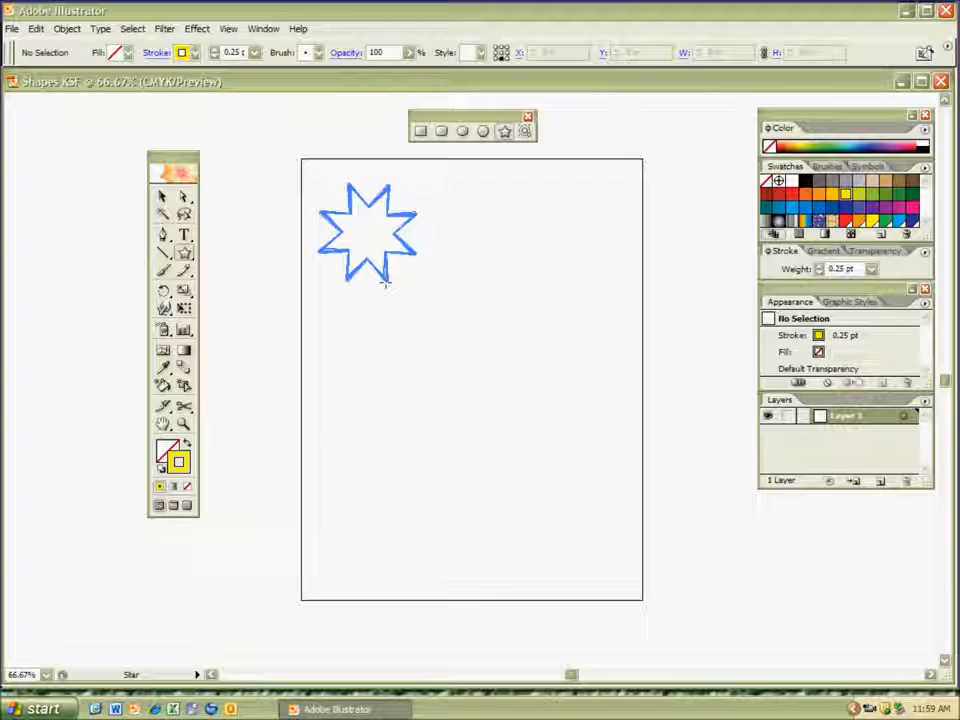
mouse_move(385, 285)
left_mouse_down()
mouse_move(560, 286)
mouse_move(589, 311)
mouse_move(597, 358)
mouse_move(564, 404)
mouse_move(401, 439)
mouse_move(380, 456)
mouse_move(381, 501)
mouse_move(406, 530)
mouse_move(460, 550)
mouse_move(576, 568)
left_mouse_up()
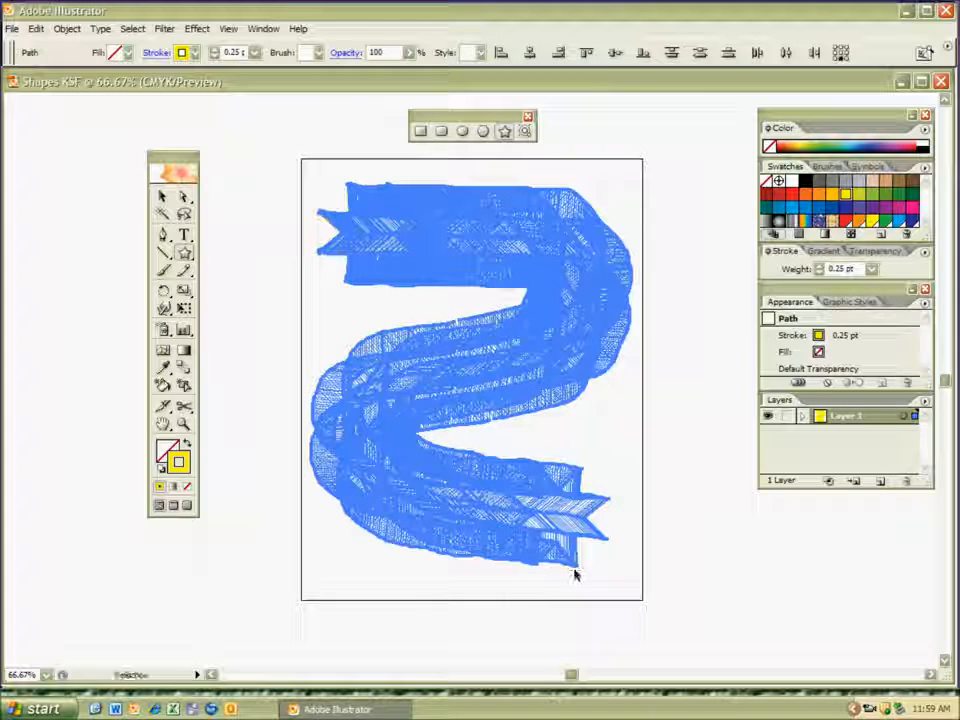
left_click(575, 572, "ctrl")
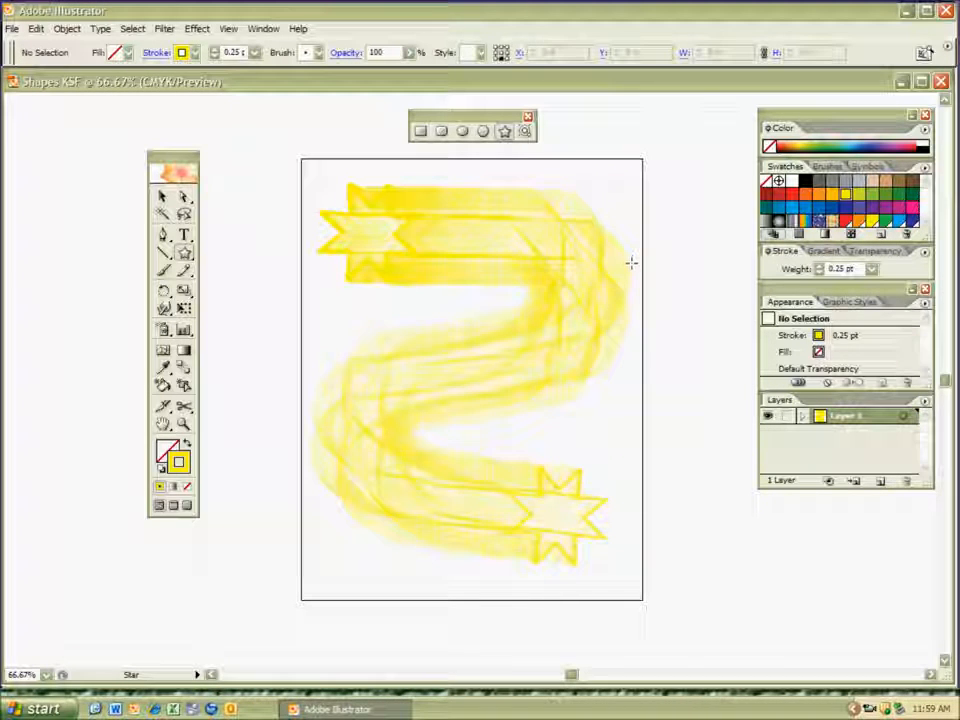
left_click(636, 313, "ctrl")
key("Delete")
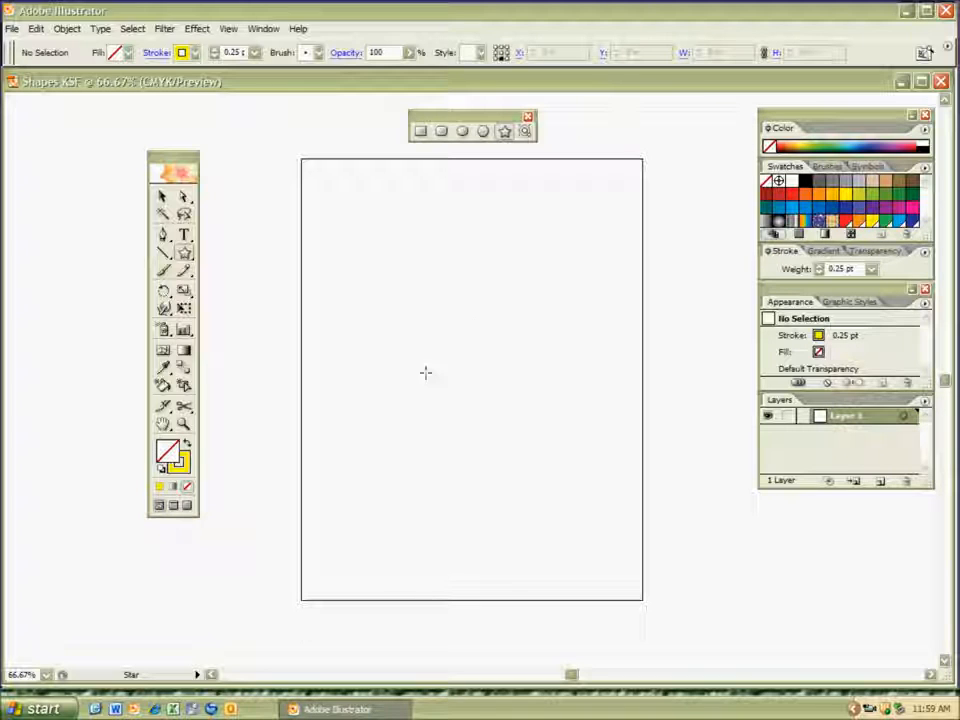
Set a dark red fill and draw repeated eight-pointed stars shrinking toward the page's centre, deselect them and inspect the pattern at 150%.
left_click(768, 195)
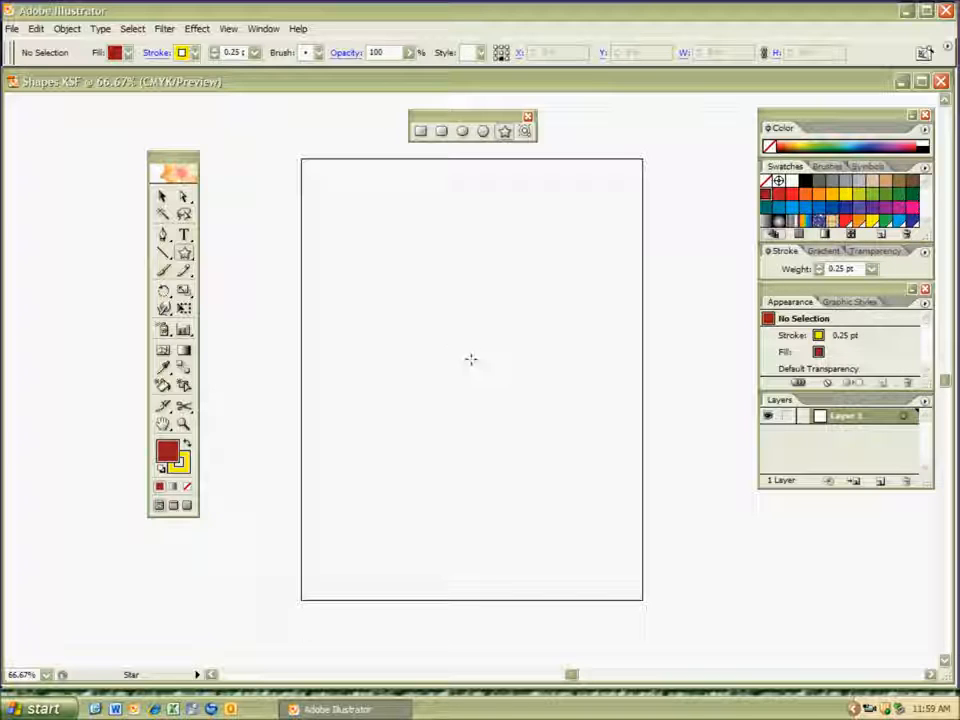
left_click_drag(466, 354, 530, 507)
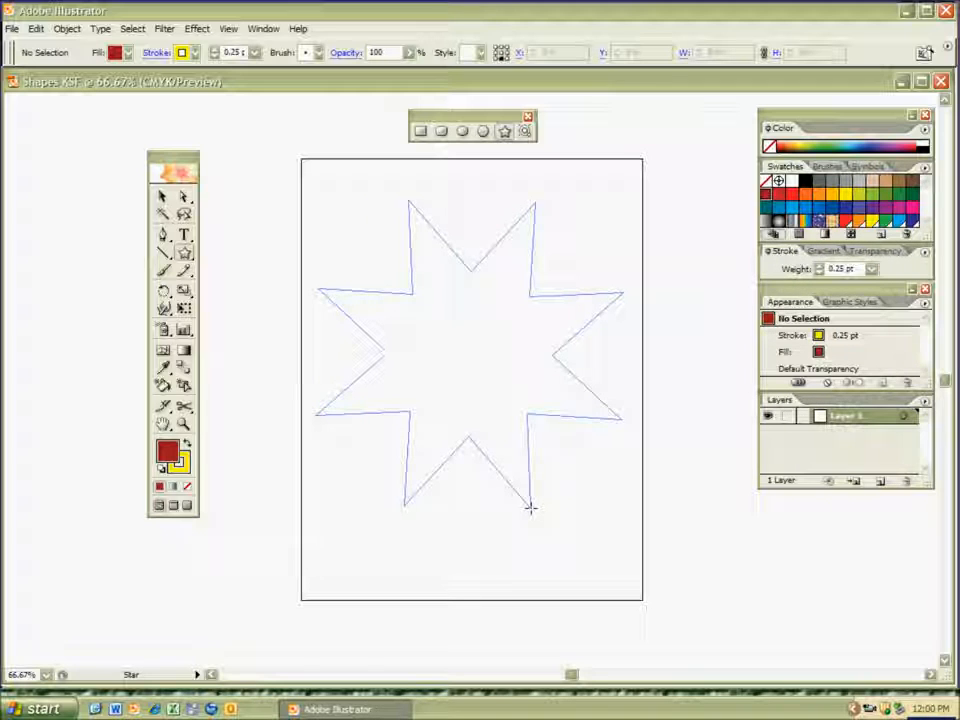
left_click_drag(530, 507, 484, 380)
key("grave")
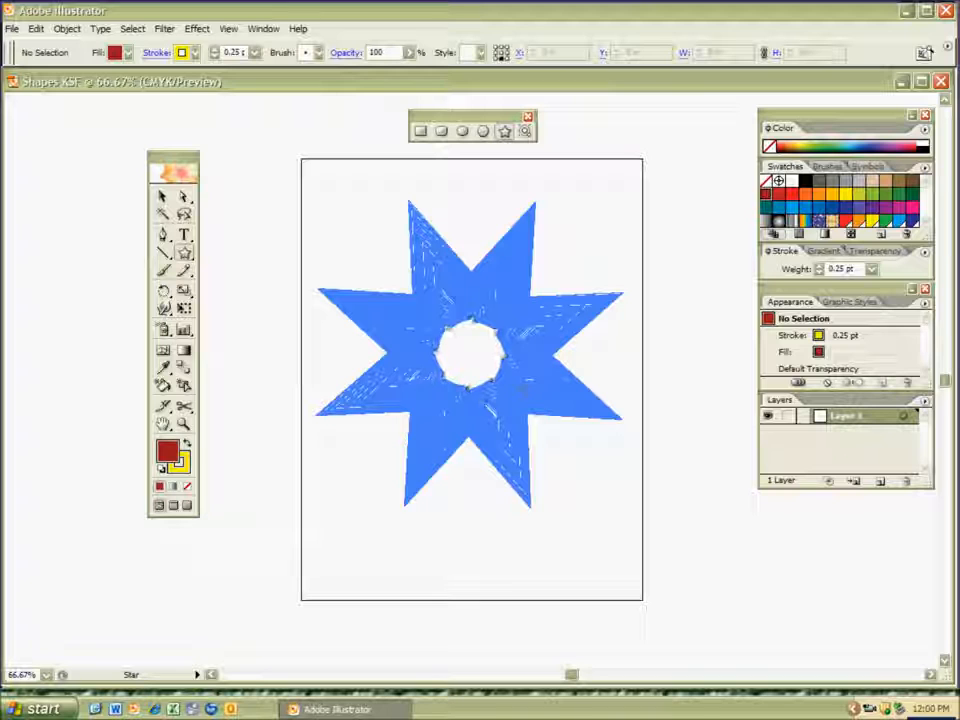
left_click_drag(484, 380, 470, 355)
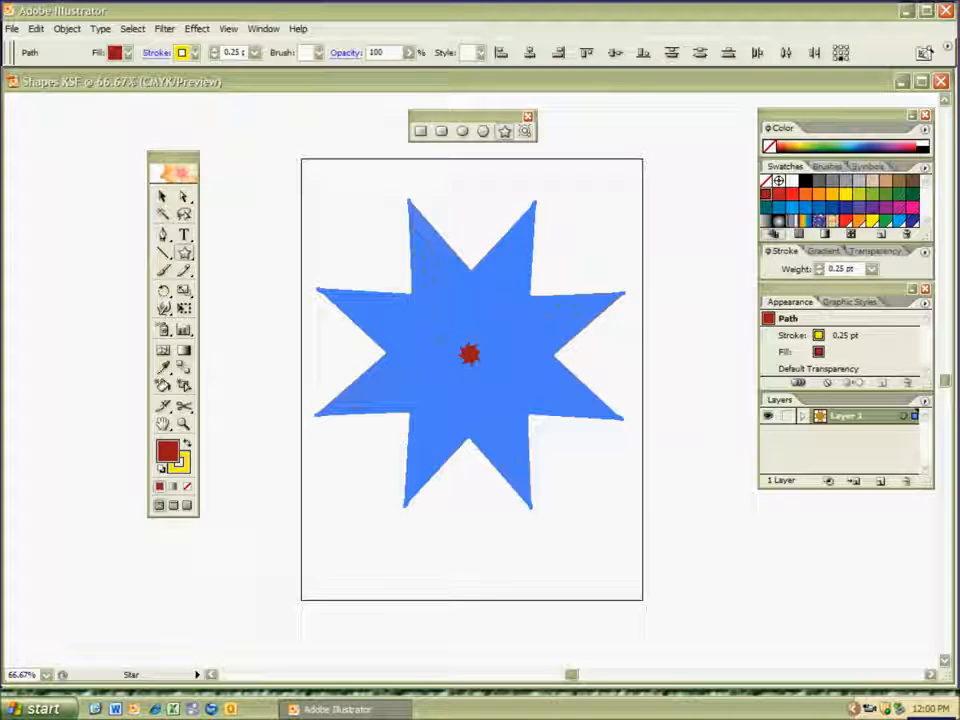
left_click(386, 257, "ctrl")
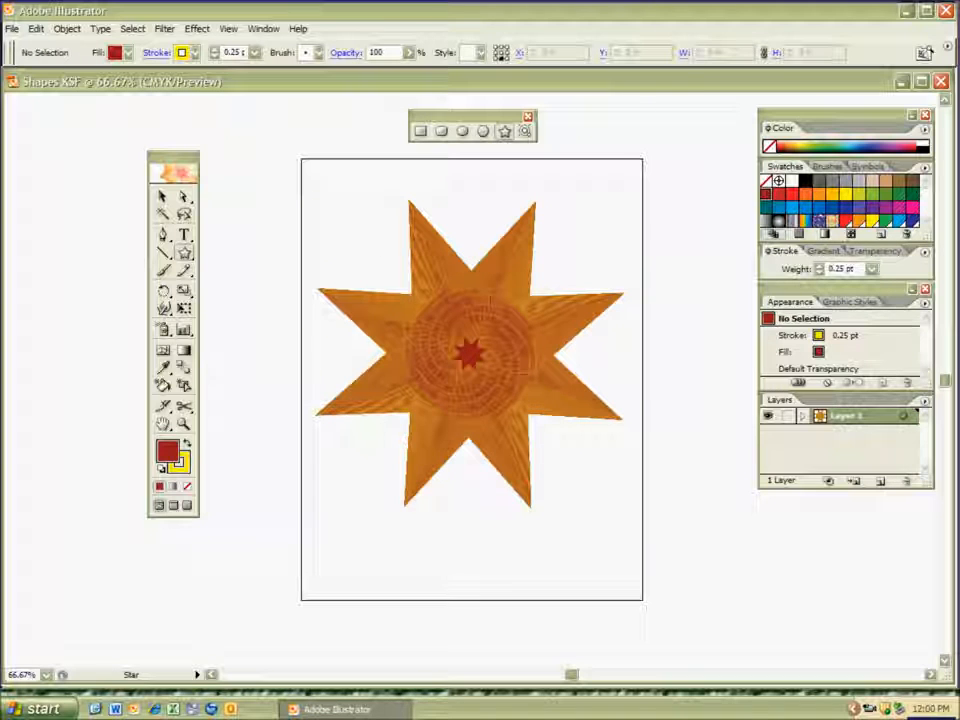
key("ctrl+plus")
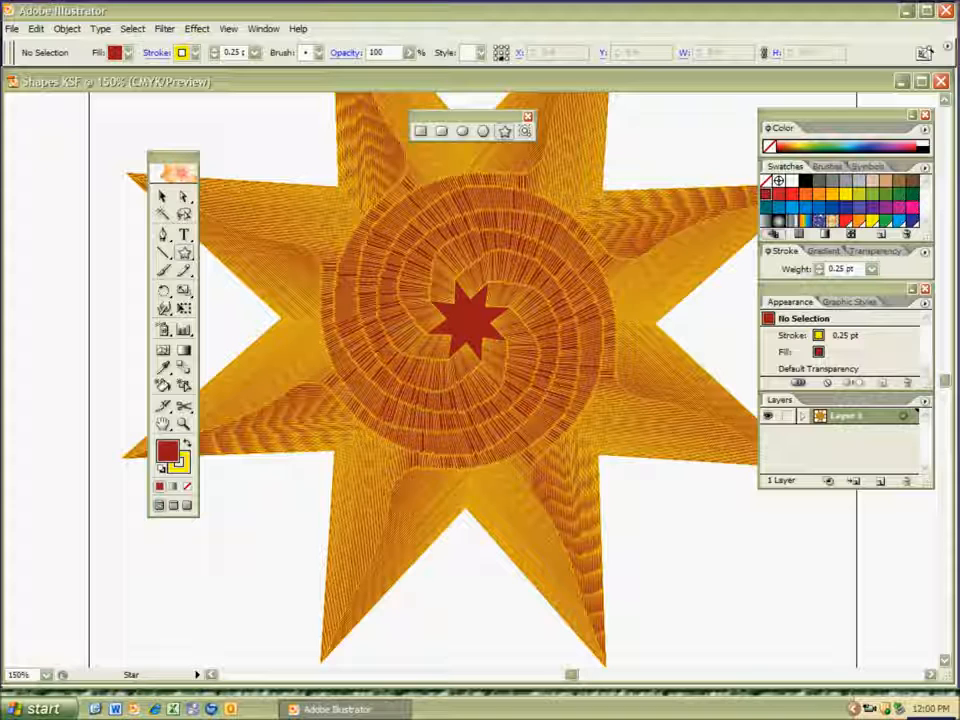
Delete the dark red star artwork and try drawing an ellipse near the page's centre with the Ellipse tool.
key("v")
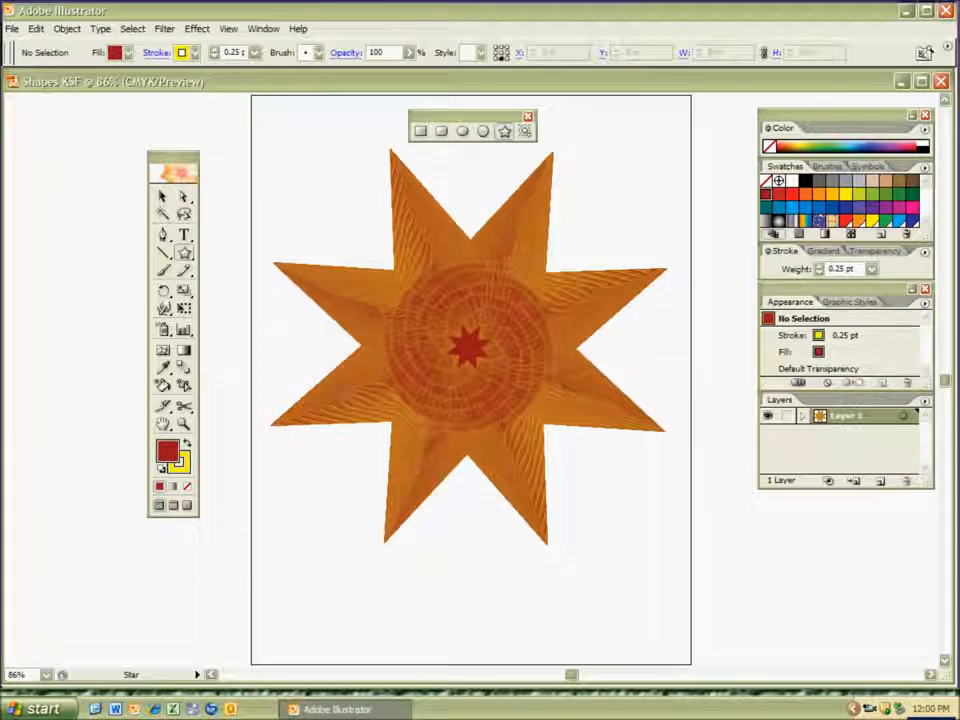
key("ctrl+a")
key("Delete")
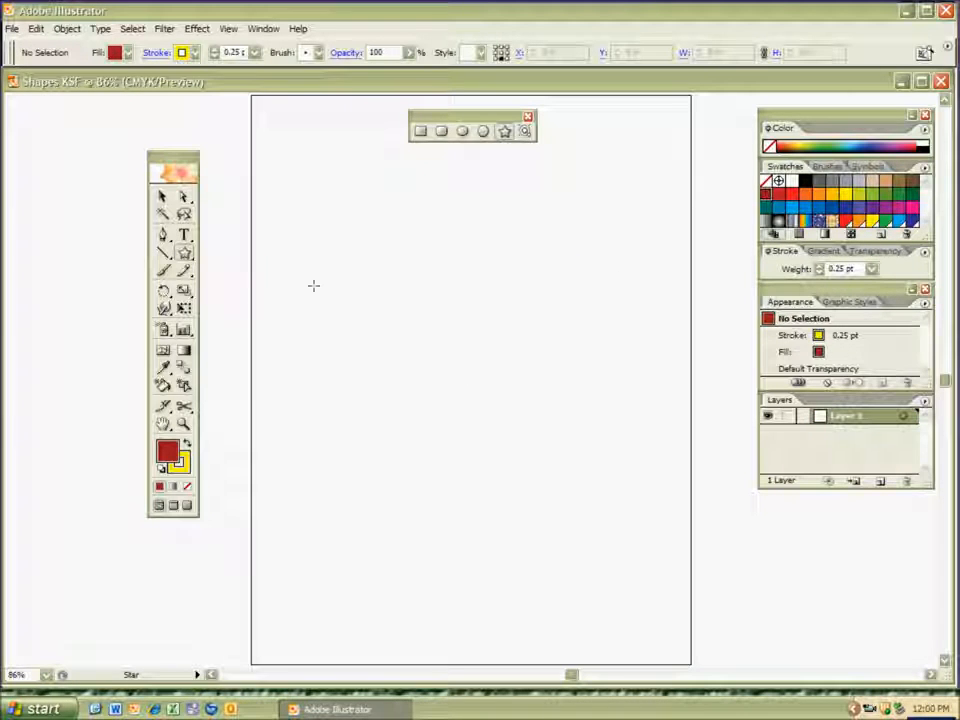
left_click(463, 132)
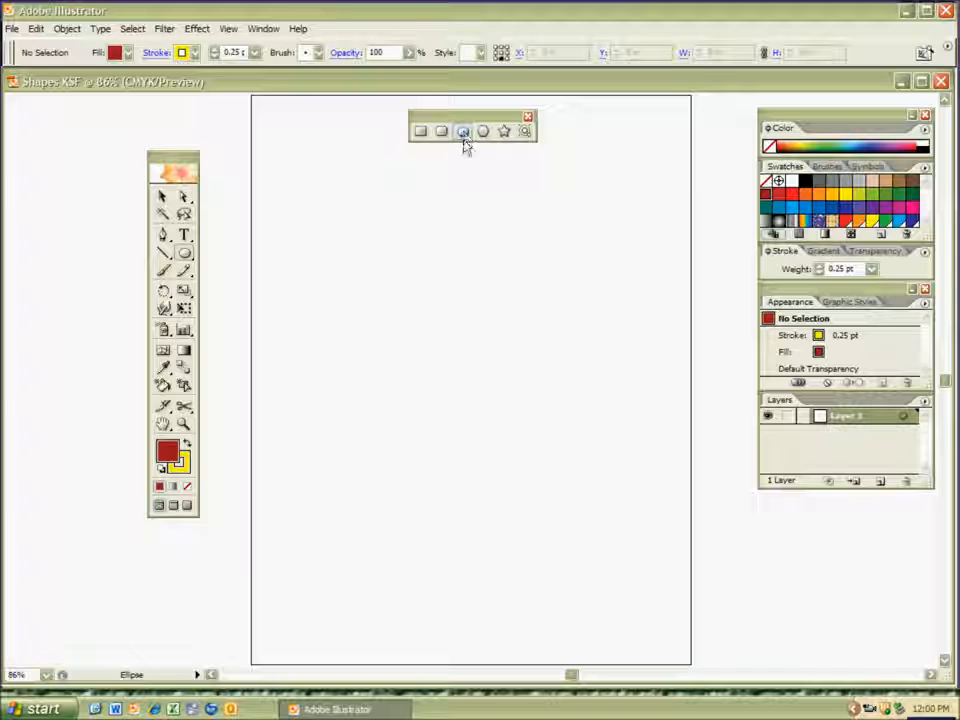
mouse_move(435, 310)
left_mouse_down()
mouse_move(476, 446)
mouse_move(499, 484)
mouse_move(582, 523)
mouse_move(534, 452)
mouse_move(563, 482)
mouse_move(540, 467)
mouse_move(563, 450)
left_mouse_up()
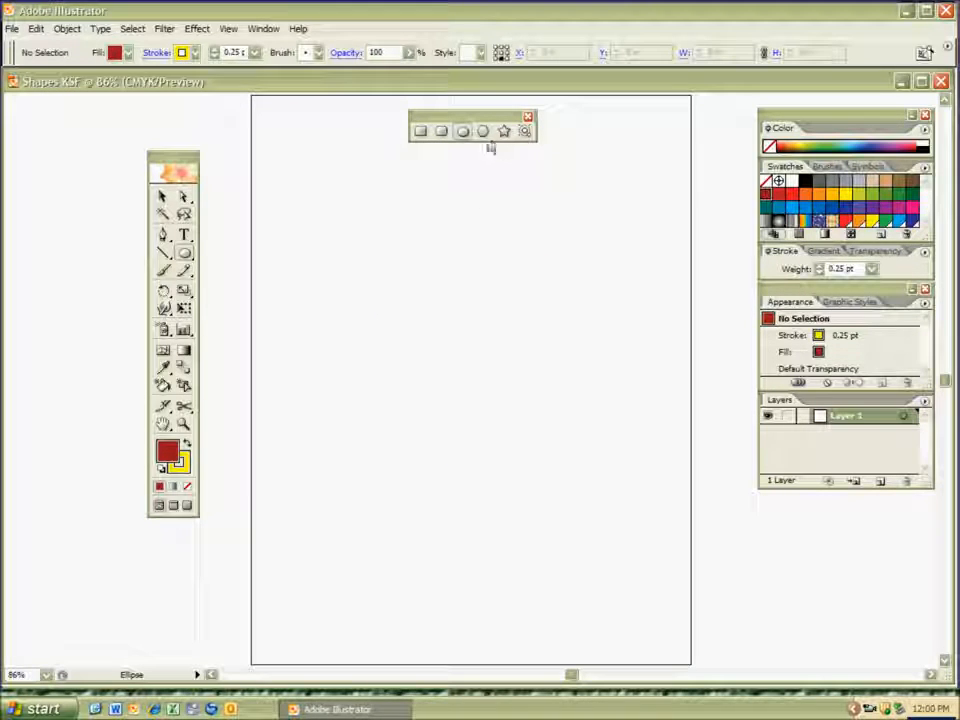
Draw repeated dark-red-filled polygons around the page's centre with the Polygon tool, varying the number of sides, and deselect them.
left_click(484, 133)
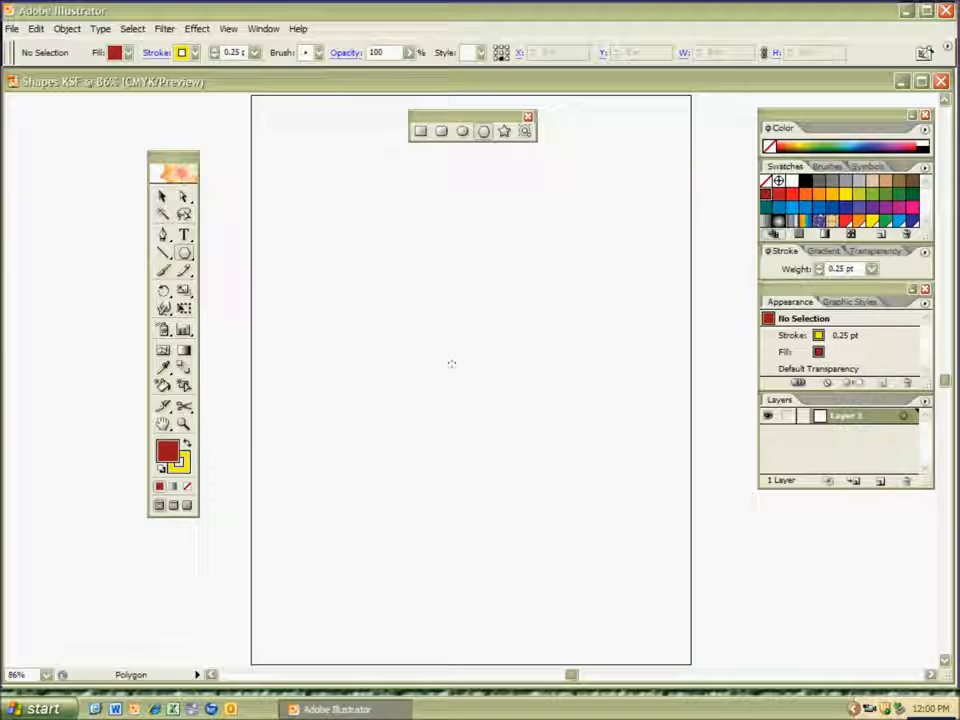
key("Down")
key("Down")
key("Down")
key("Down")
key("Down")
left_click_drag(470, 408, 450, 366)
key("Up")
key("Up")
key("Up")
key("Up")
key("Up")
key("Up")
key("Up")
key("Up")
key("Up")
key("Up")
key("Up")
key("Up")
key("Down")
key("Down")
key("Down")
key("Down")
key("Down")
key("Down")
key("Down")
key("Down")
key("Down")
key("Down")
key("Down")
key("Up")
key("Up")
key("Up")
key("Up")
key("Up")
key("Up")
key("Up")
key("Up")
key("asciitilde")
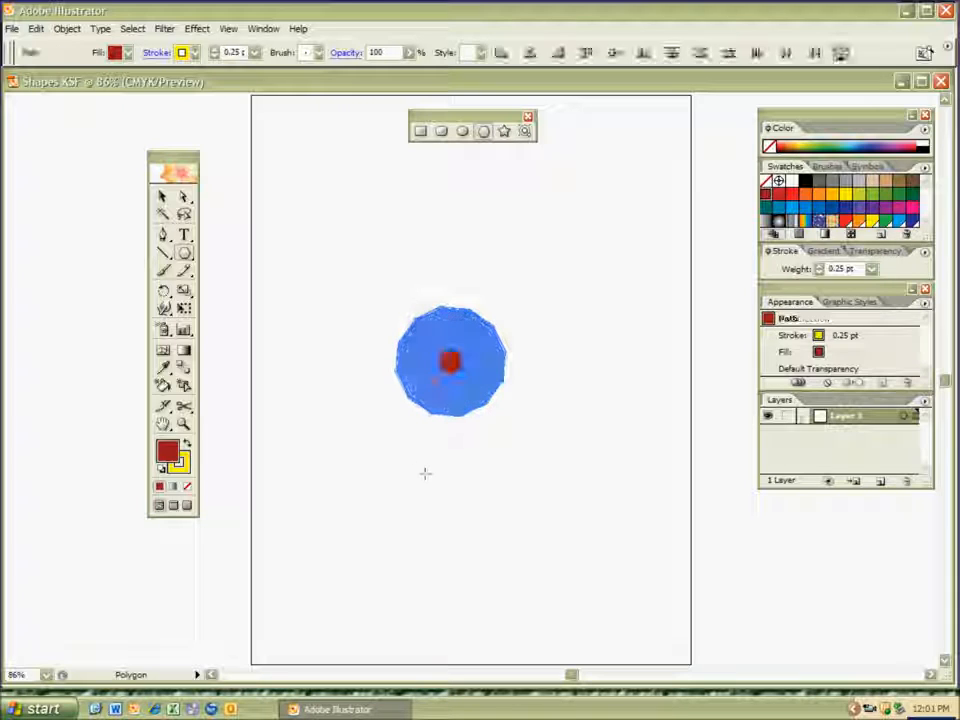
key("v")
left_click(426, 455)
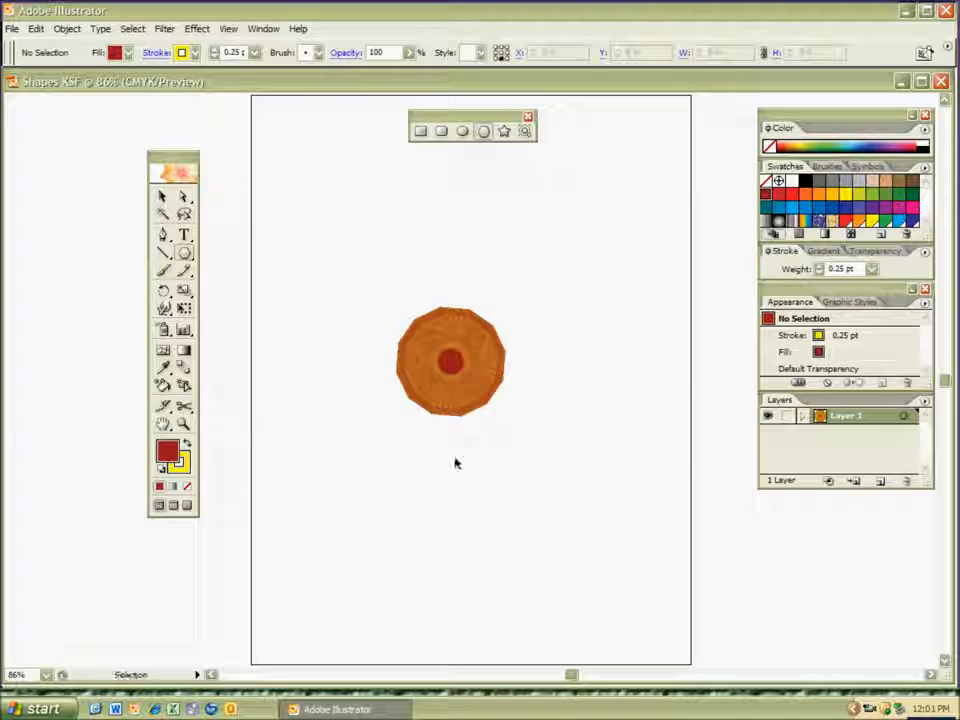
Replace the filled polygon pattern with repeated yellow twelve-sided outlines without fill, spreading outward across the page, and deselect them.
key("ctrl+a")
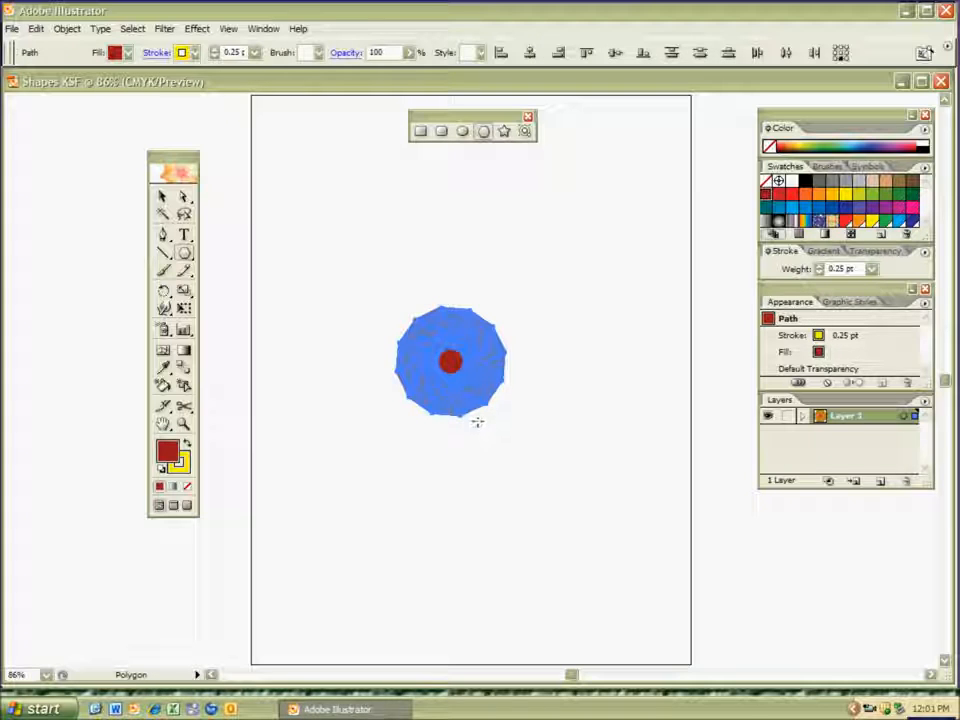
key("Delete")
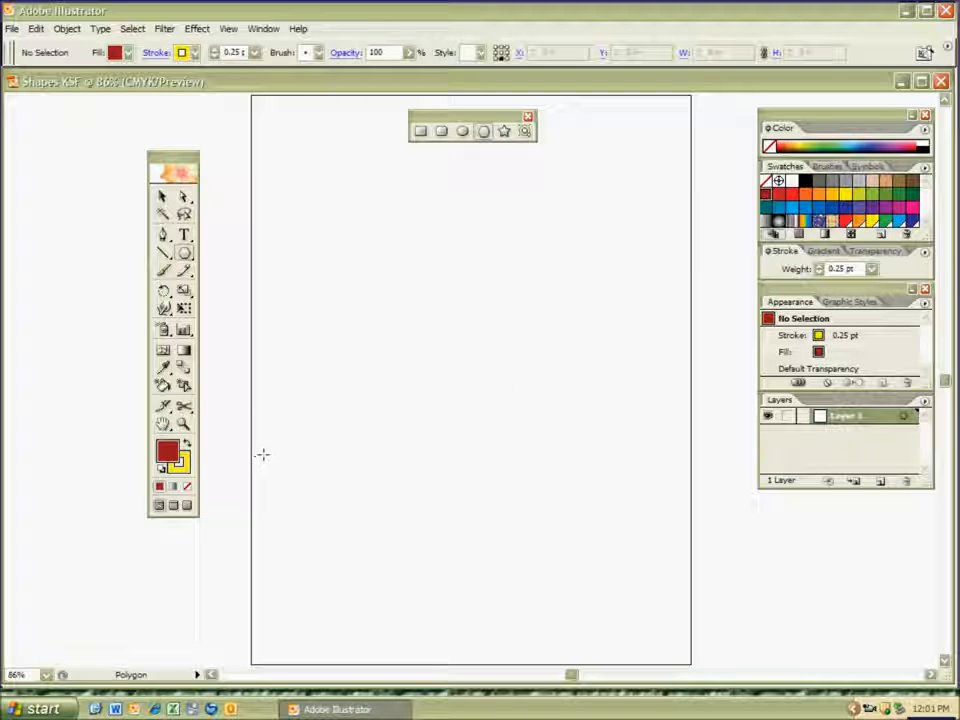
key("slash")
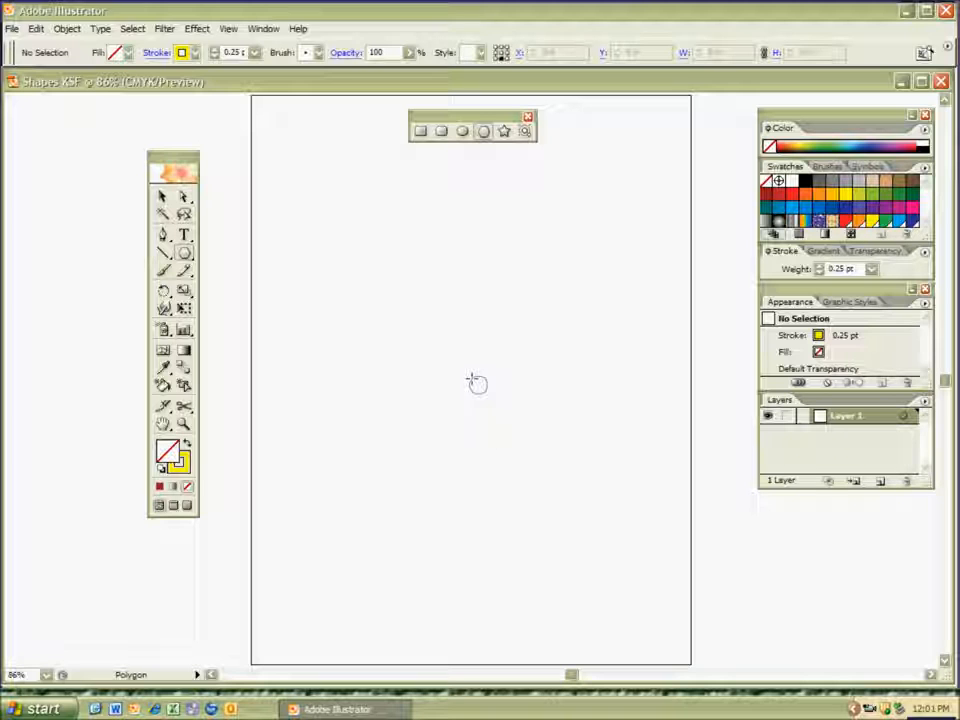
mouse_move(460, 369)
left_mouse_down()
mouse_move(424, 336)
mouse_move(375, 255)
mouse_move(345, 232)
left_mouse_up()
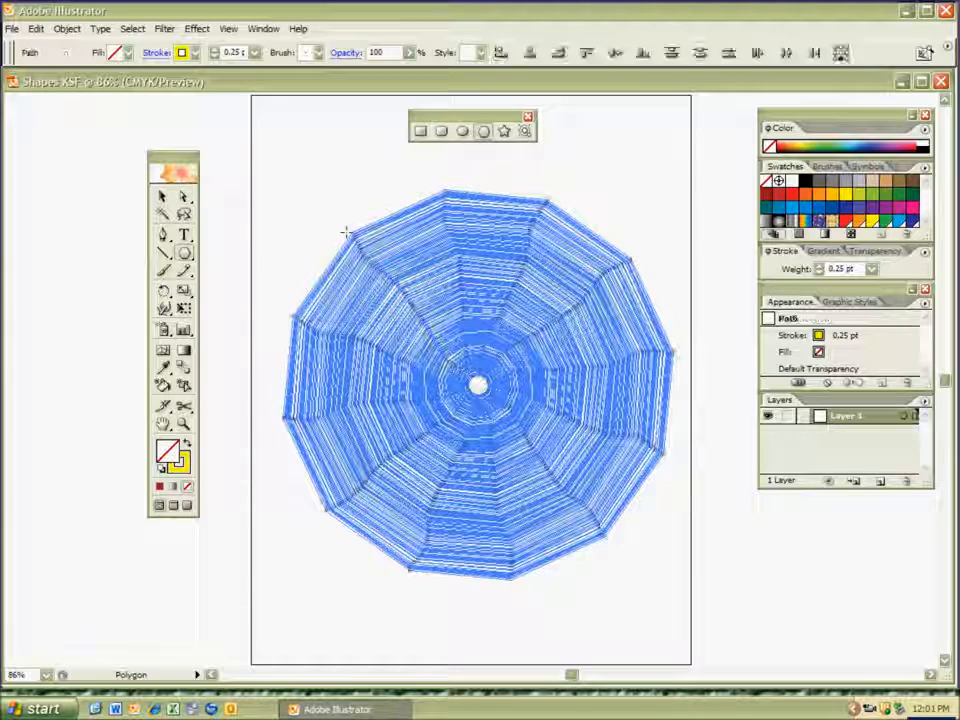
left_click(322, 251, "ctrl")
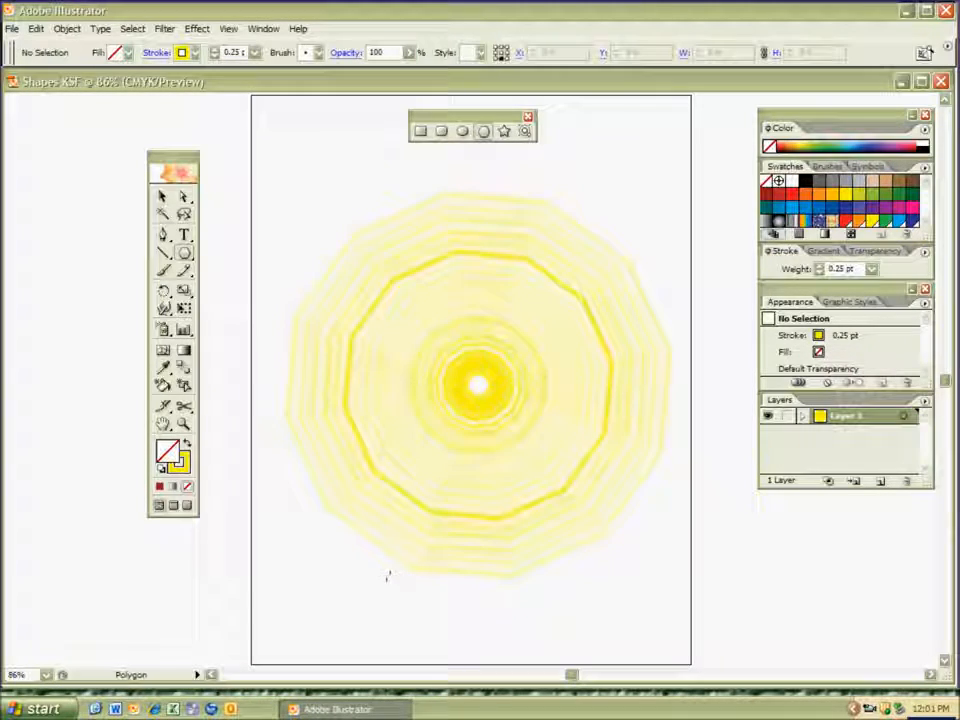
Replace the polygon pattern with repeated eight-pointed star outlines in a black stroke, twisting outward from the page's centre, and deselect them.
left_click(478, 508, "ctrl")
key("Delete")
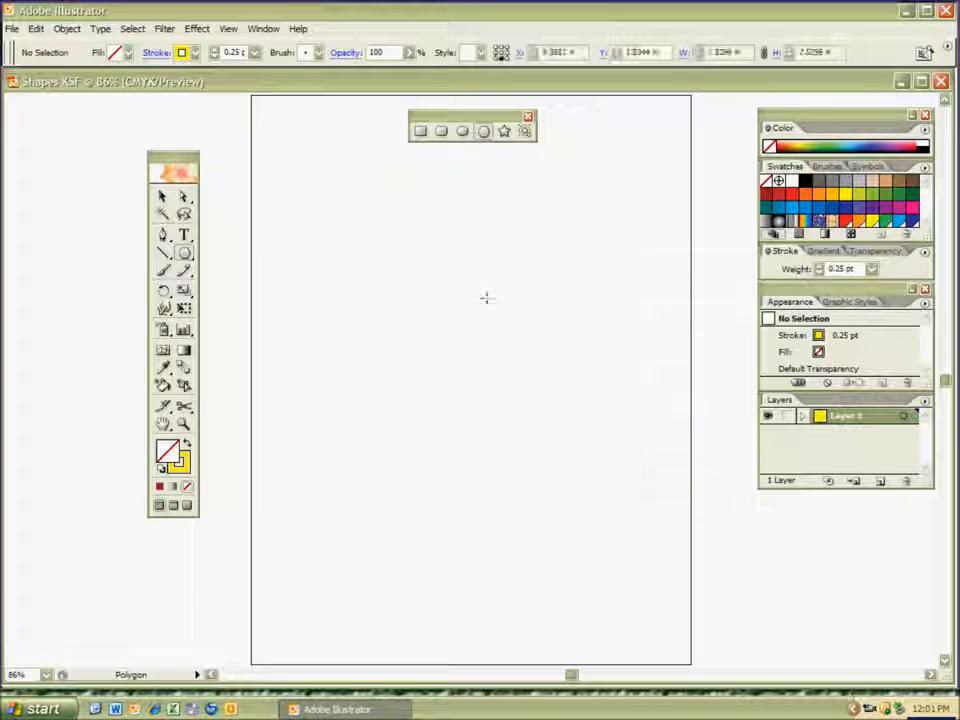
left_click(504, 131)
left_click(180, 464)
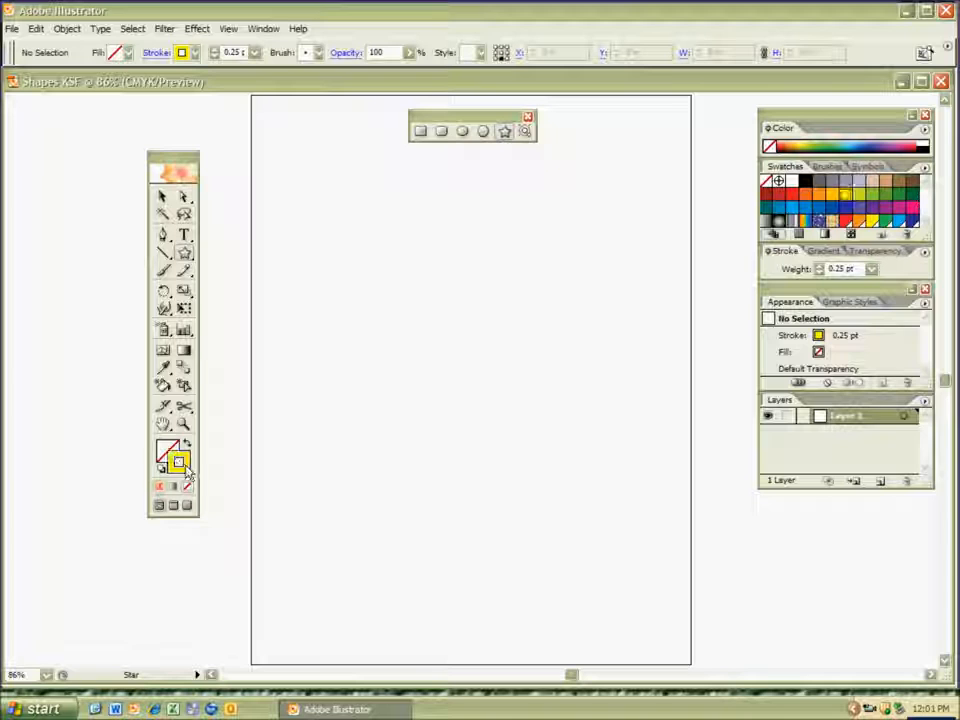
left_click(805, 183)
left_click_drag(466, 424, 443, 368)
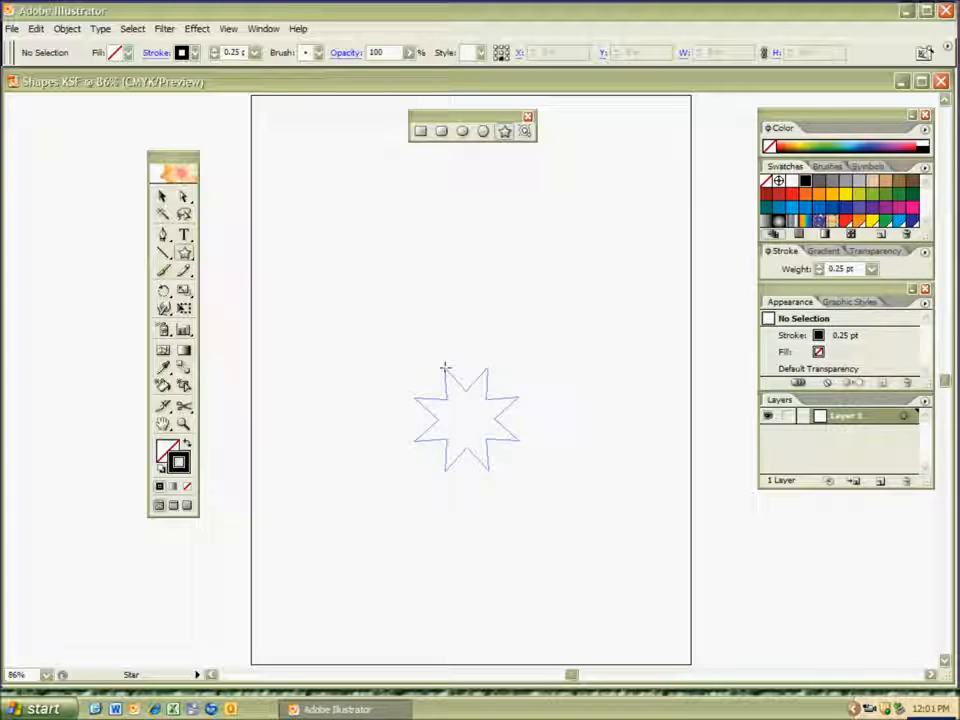
mouse_move(445, 368)
left_mouse_down()
mouse_move(332, 340)
mouse_move(262, 390)
mouse_move(255, 408)
left_mouse_up()
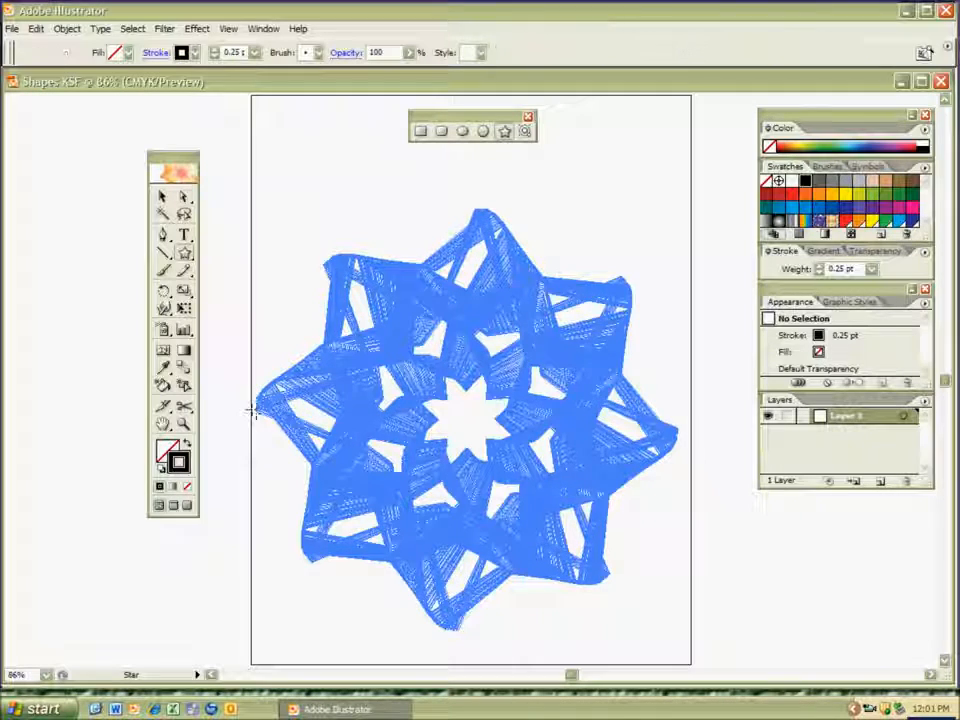
left_click(250, 408, "ctrl")
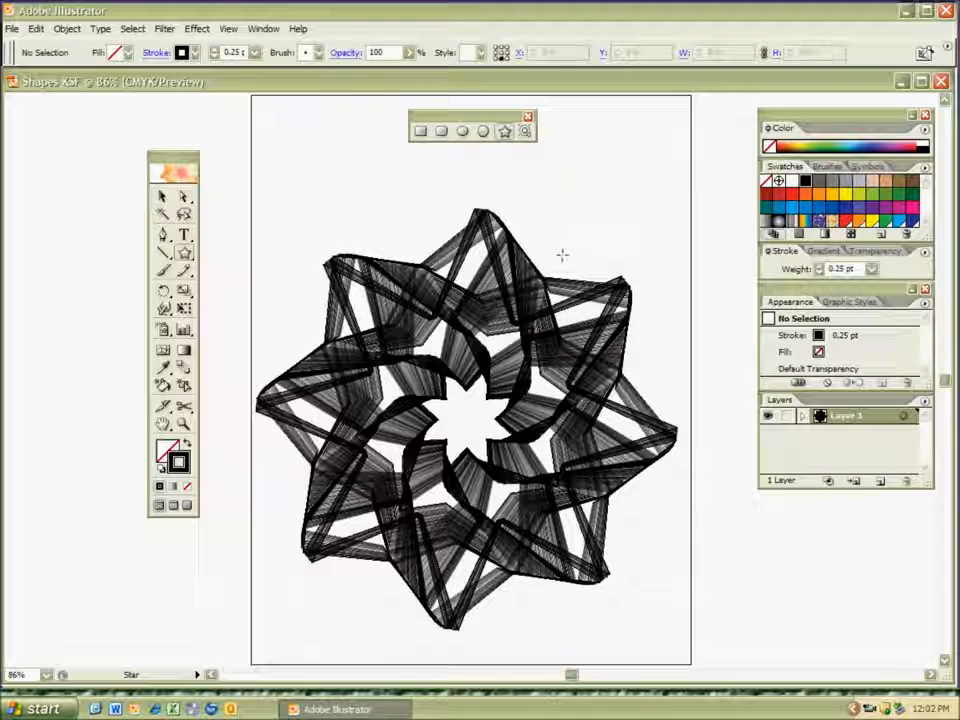
Replace the black pattern with repeated eight-pointed stars filled yellow, shrinking and rotating toward their centre, and inspect them at 200%.
key("ctrl+a")
key("Delete")
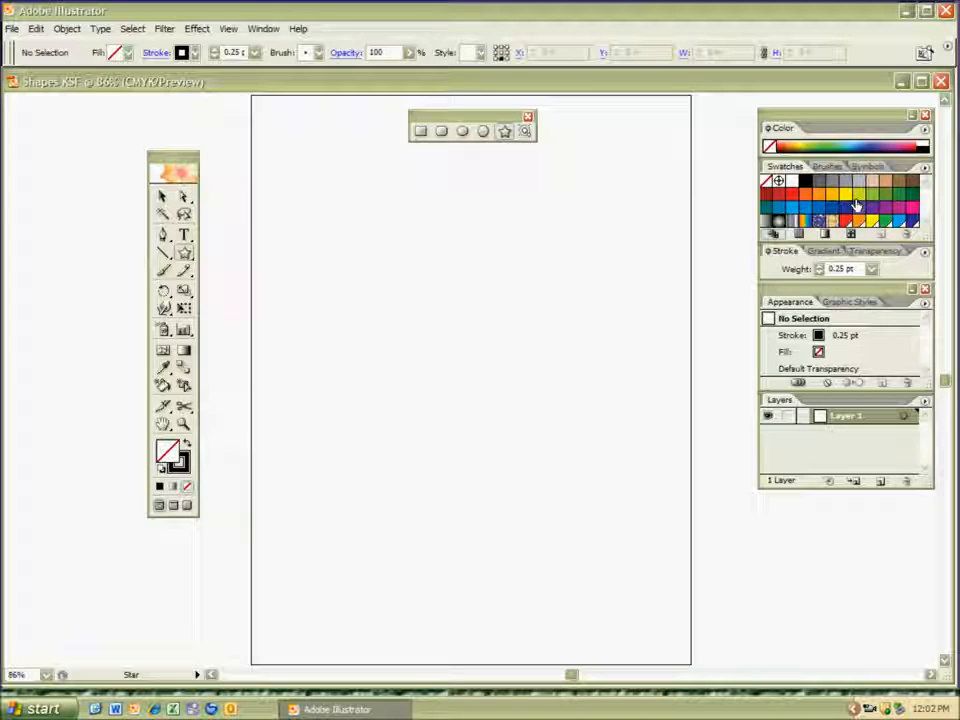
mouse_move(452, 328)
left_mouse_down()
mouse_move(527, 465)
mouse_move(528, 512)
mouse_move(566, 518)
left_mouse_up()
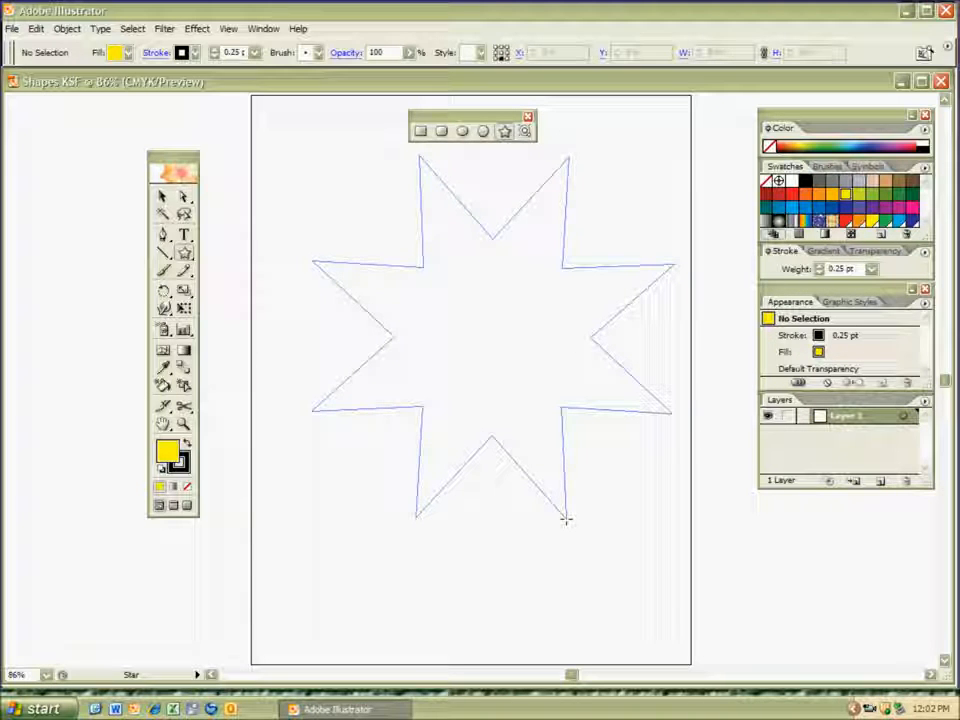
left_click_drag(566, 518, 566, 518)
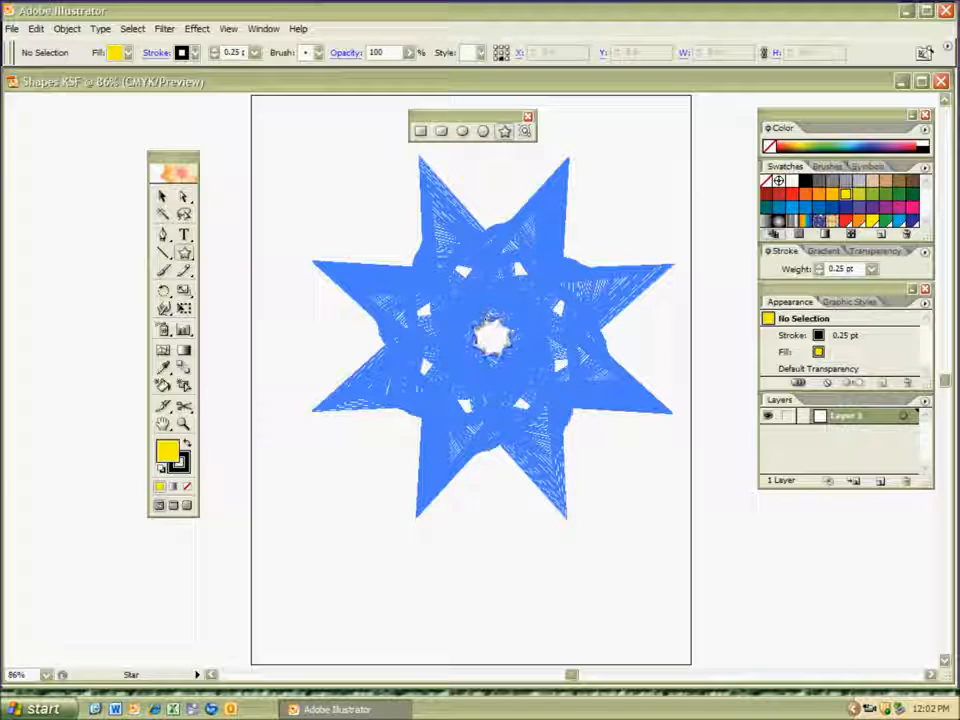
left_click_drag(492, 337, 470, 330)
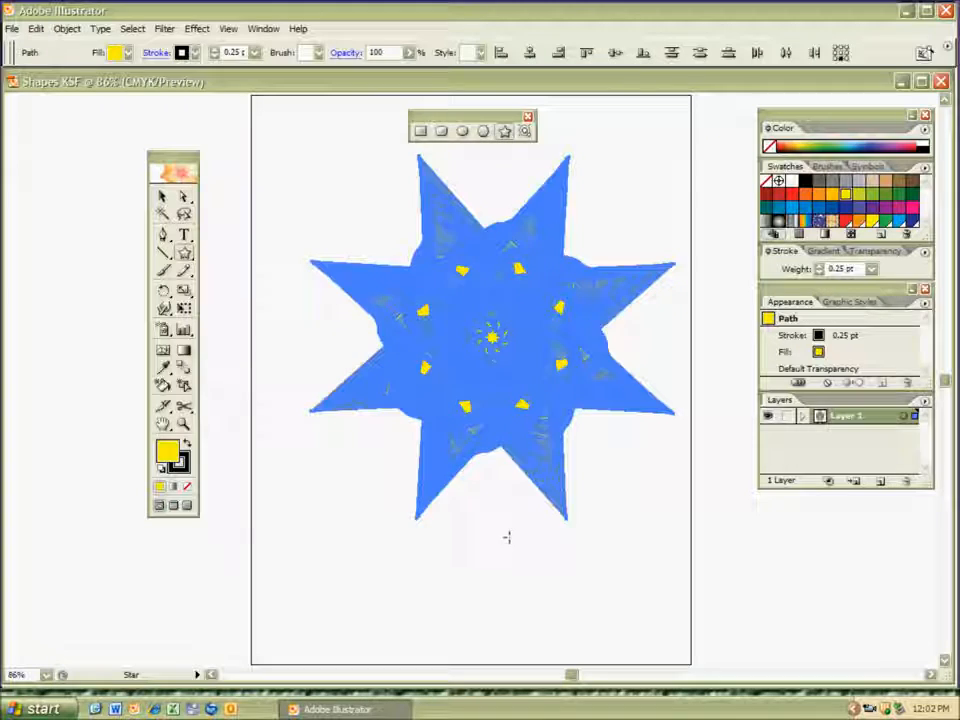
left_click(507, 540, "ctrl")
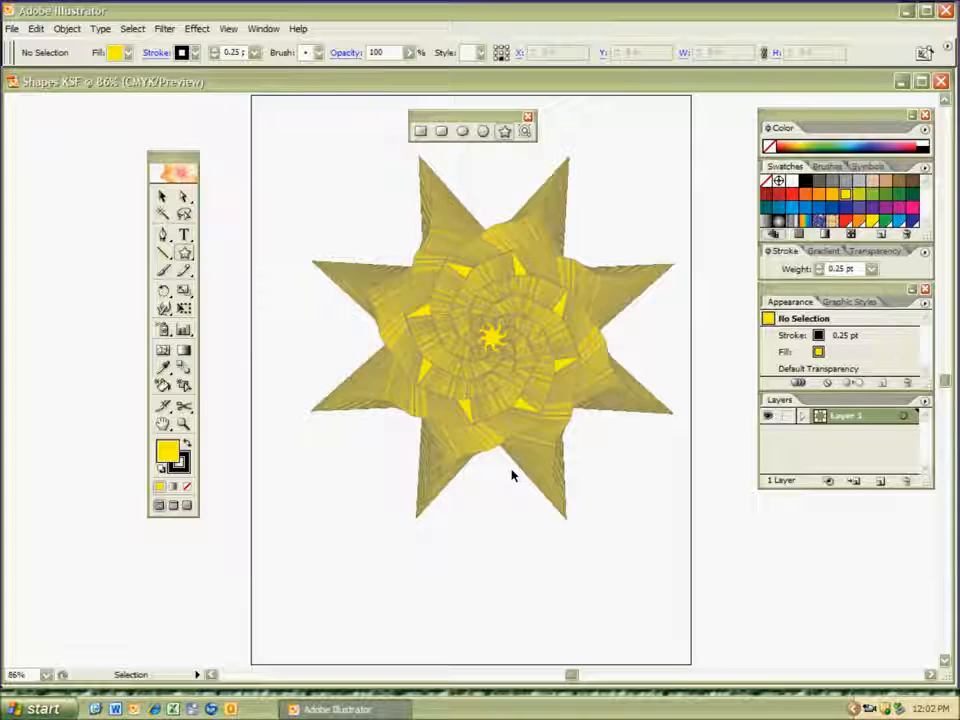
key("ctrl+equal")
key("ctrl+equal")
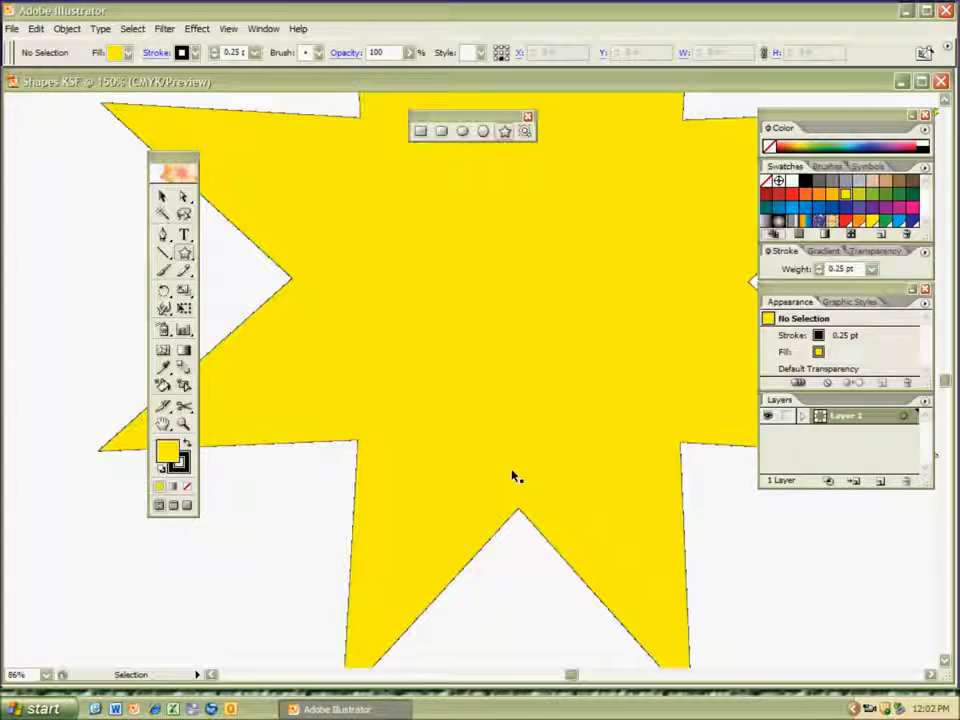
key("ctrl+equal")
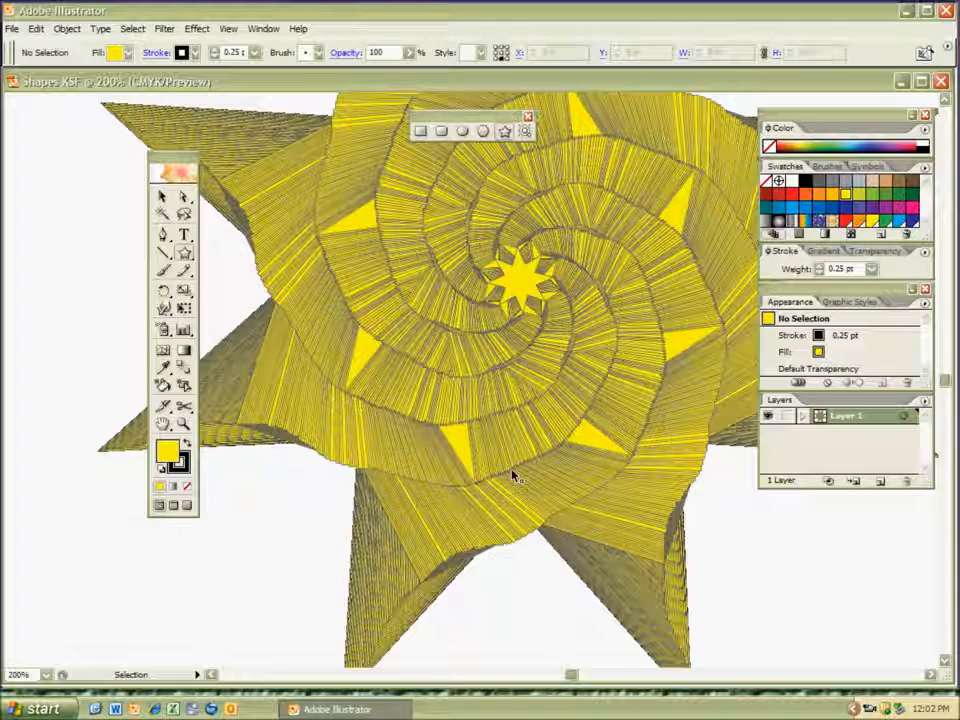
key("ctrl+minus")
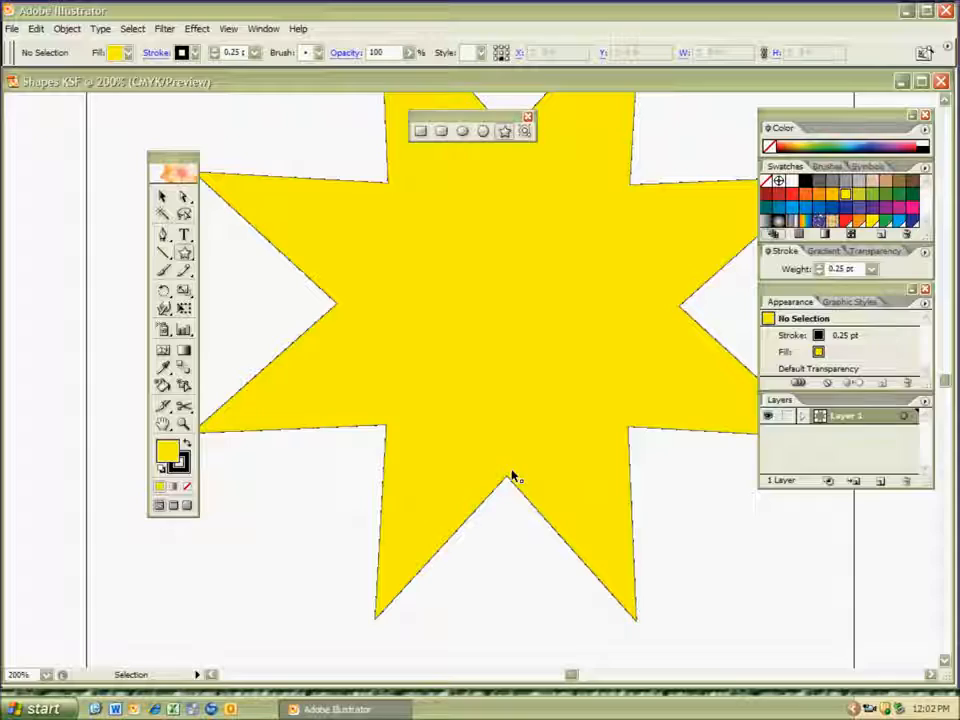
left_click_drag(620, 465, 582, 555)
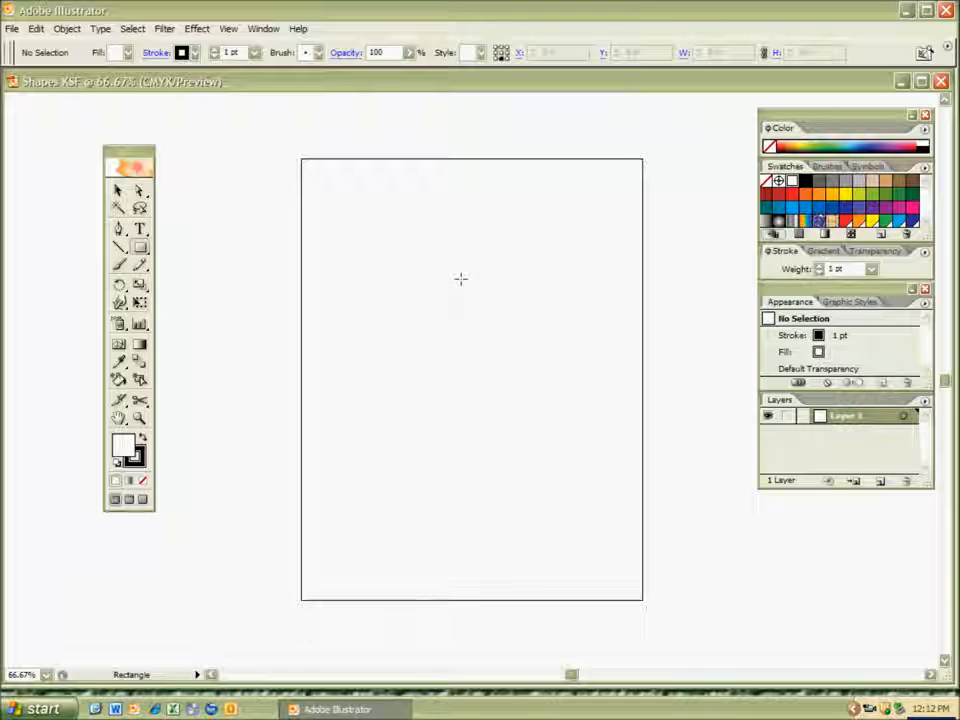
Detach the shape tools as a floating palette and place it just above the page.
left_click(141, 252)
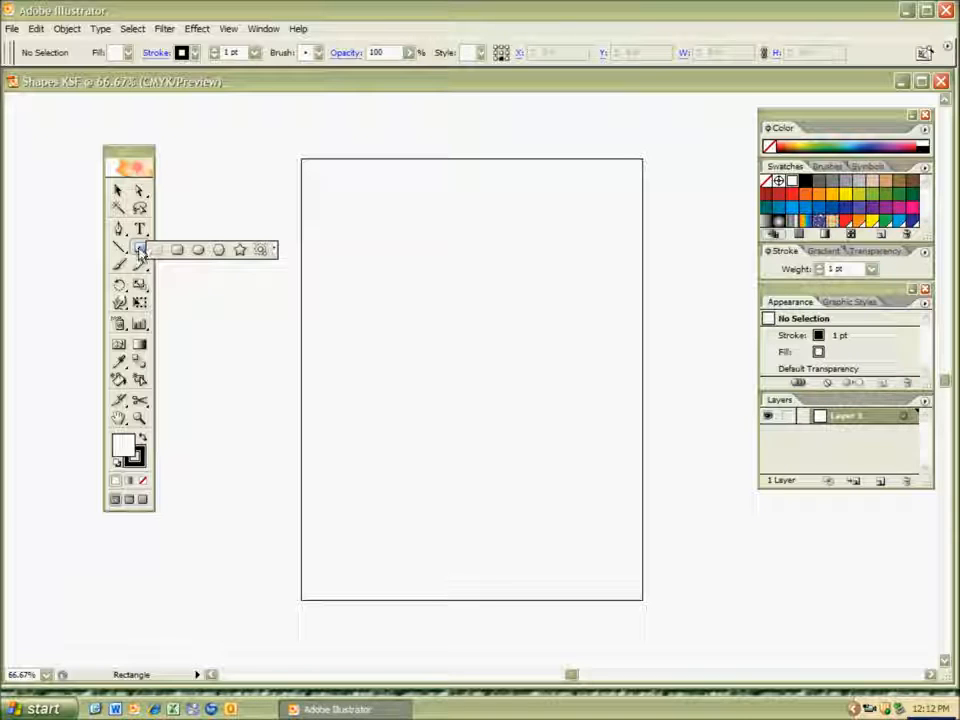
left_click(275, 254)
left_click_drag(212, 250, 487, 117)
Draw a lens flare about 11.7 by 14.1 in with the Flare tool, running from the page's upper left to its lower right.
left_click(541, 129)
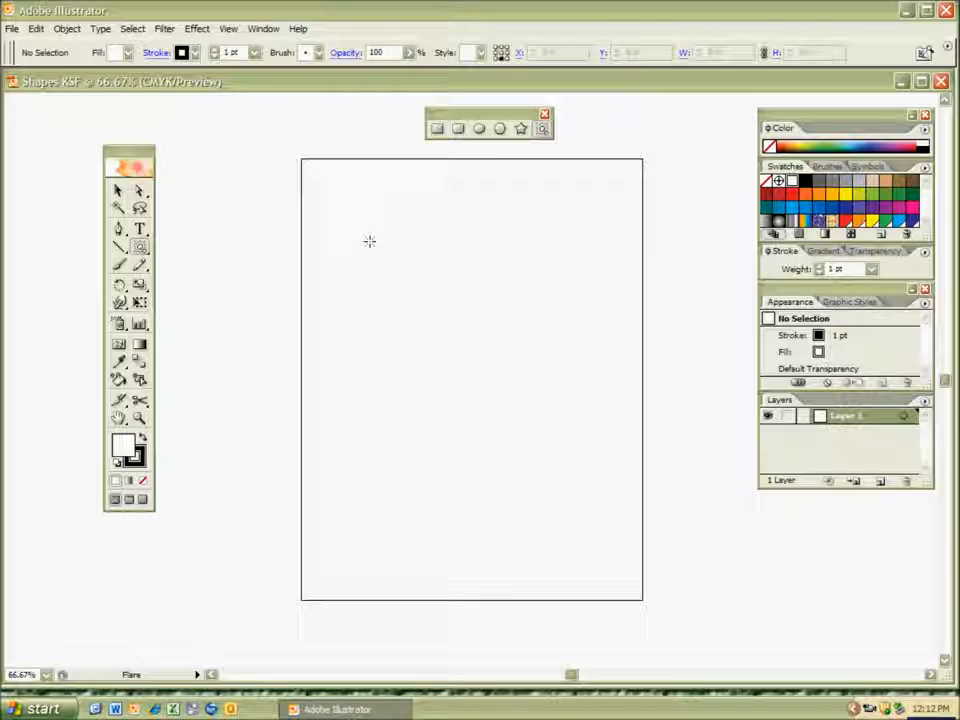
left_click_drag(370, 244, 393, 291)
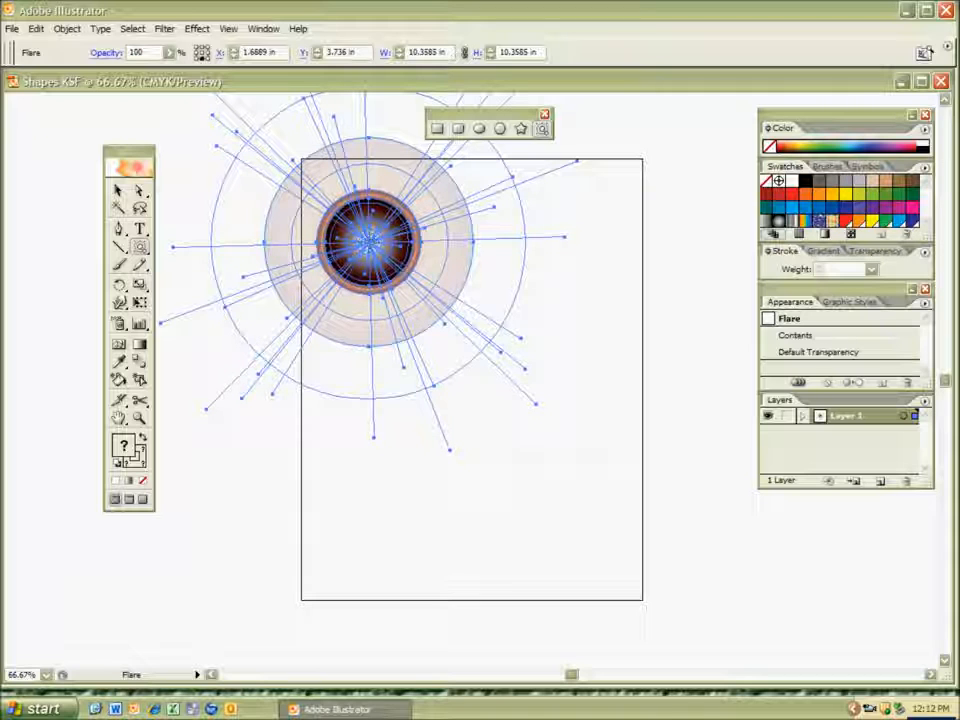
left_click_drag(369, 242, 550, 505)
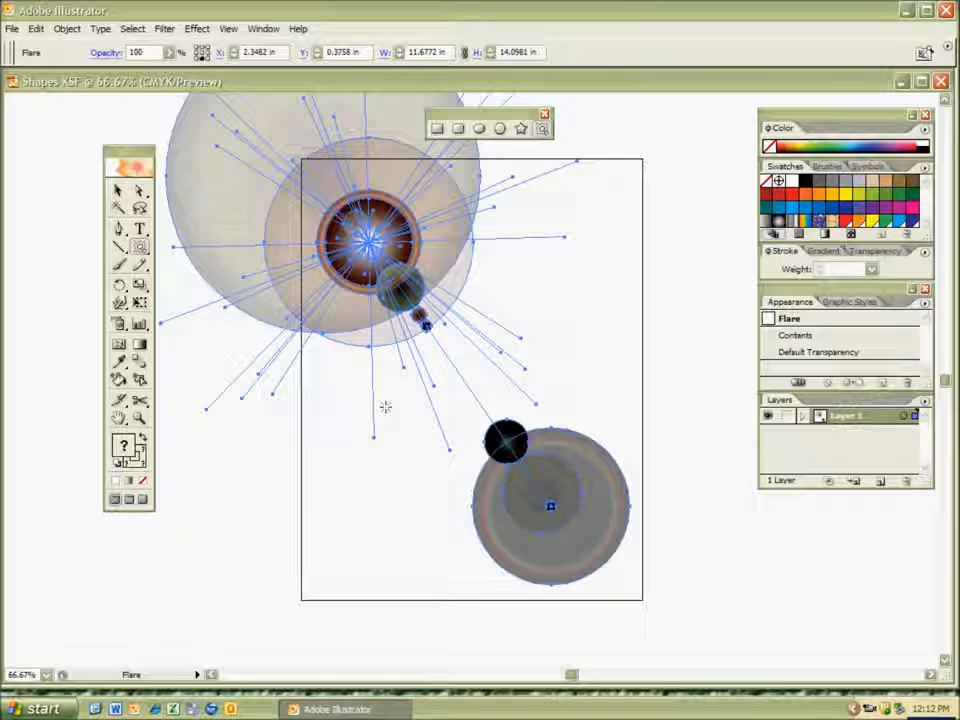
Replace the flare with a denser-rayed one about 9.2 in wide on the upper part of the page, and deselect it.
key("Delete")
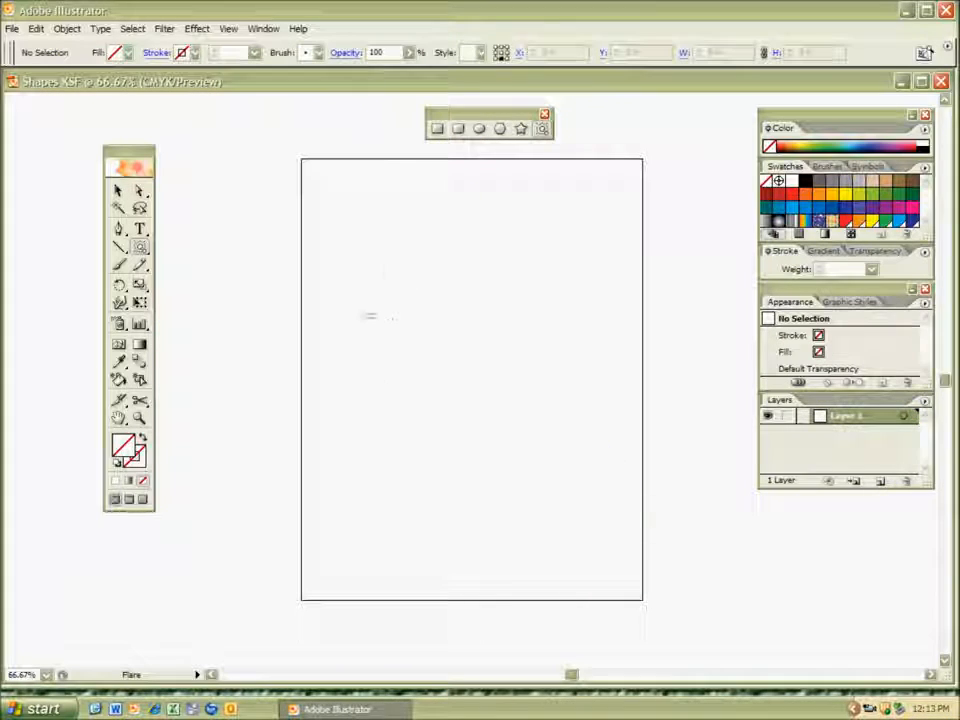
left_click_drag(403, 269, 427, 309)
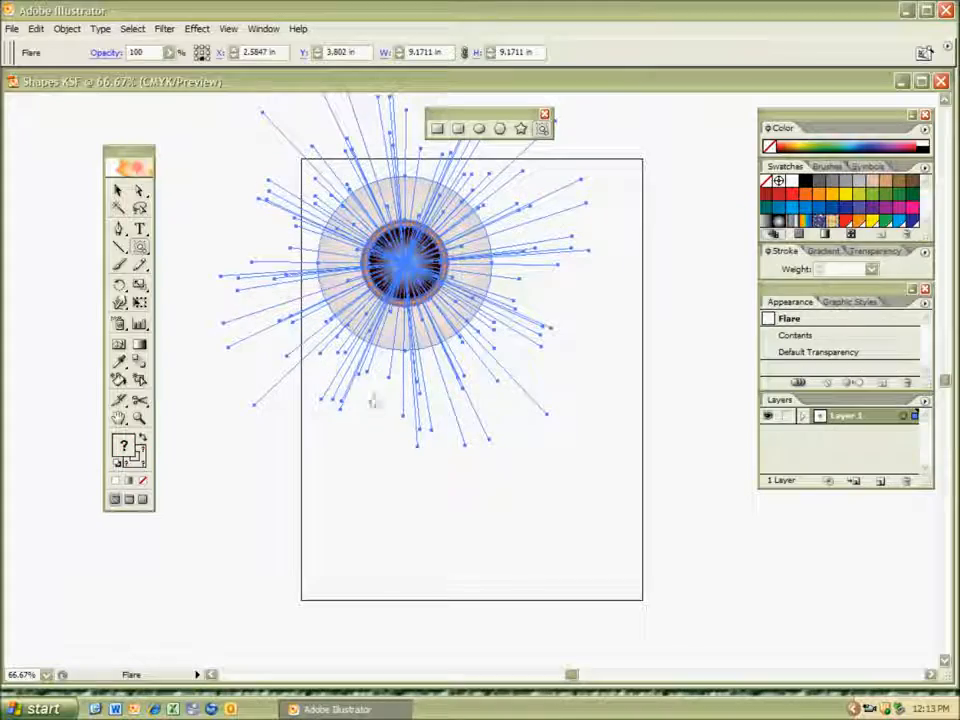
key("ctrl+plus")
key("ctrl+plus")
key("ctrl+plus")
key("space")
left_click_drag(313, 312, 362, 530)
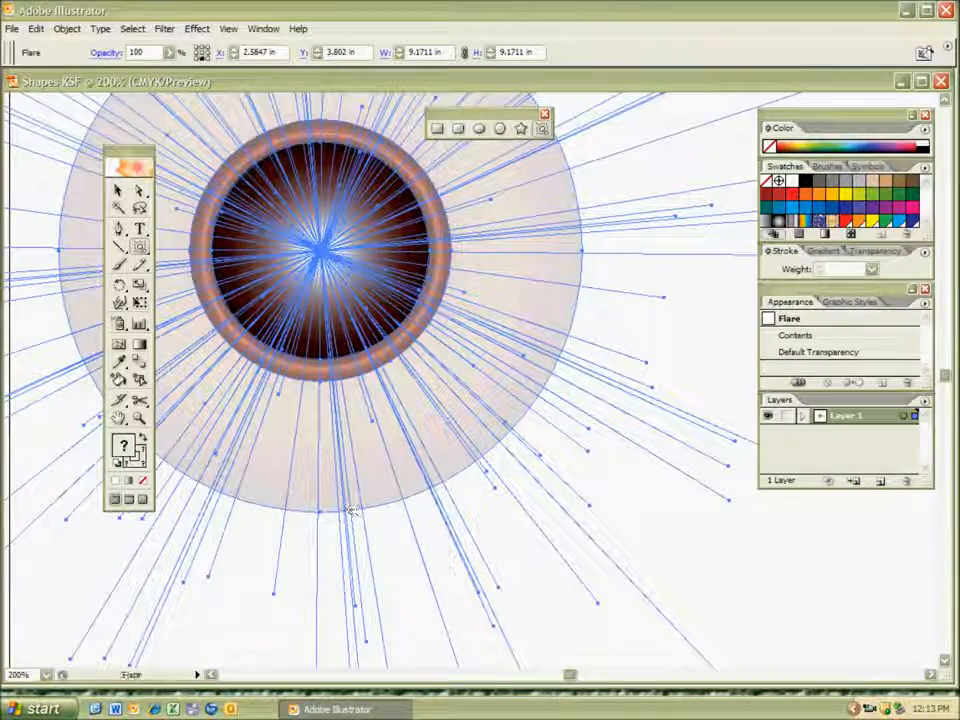
key("ctrl+shift+a")
Examine the flare's ring and halo up close, at up to 600% zoom.
key("ctrl+plus")
key("ctrl+plus")
key("ctrl+plus")
key("ctrl+plus")
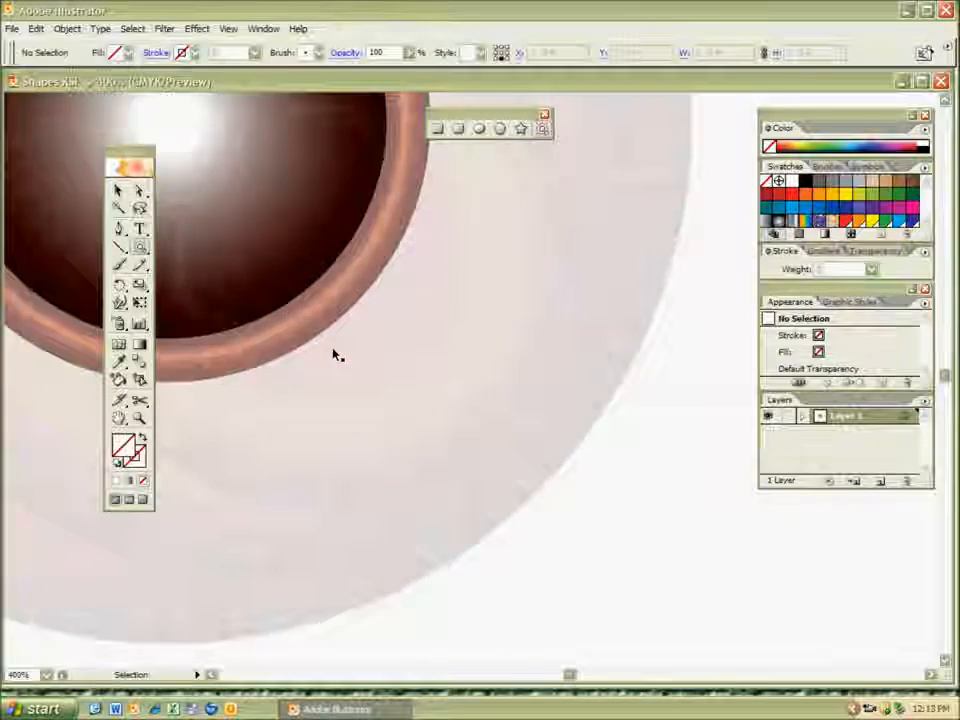
key("ctrl+minus")
key("ctrl+minus")
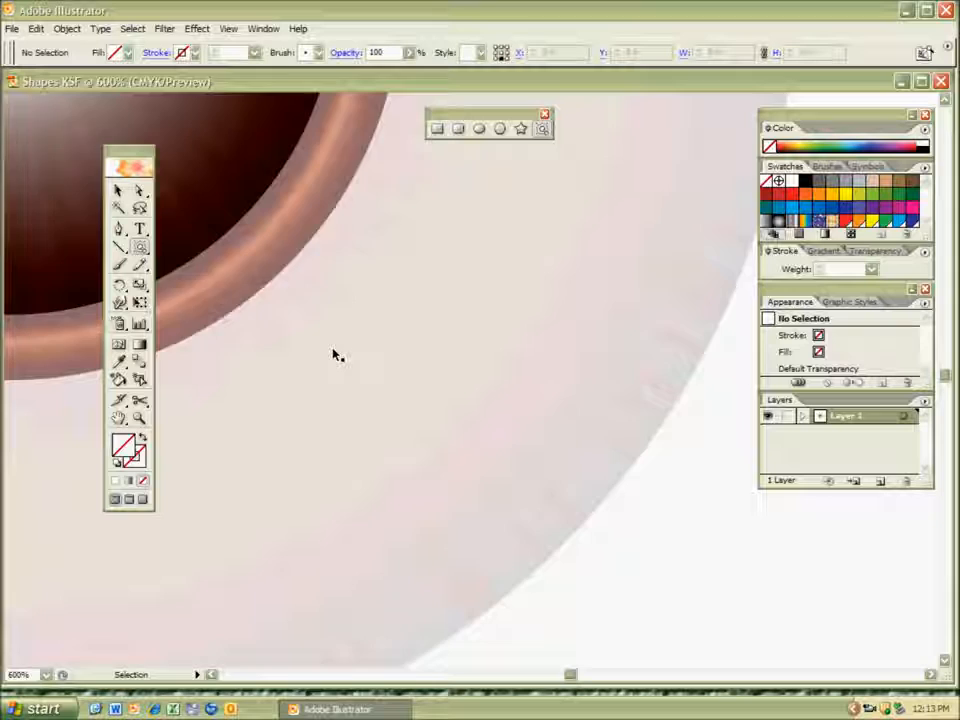
Reselect the flare and extend its ring chain toward the page's lower right, trying more and fewer rings.
key("ctrl+minus")
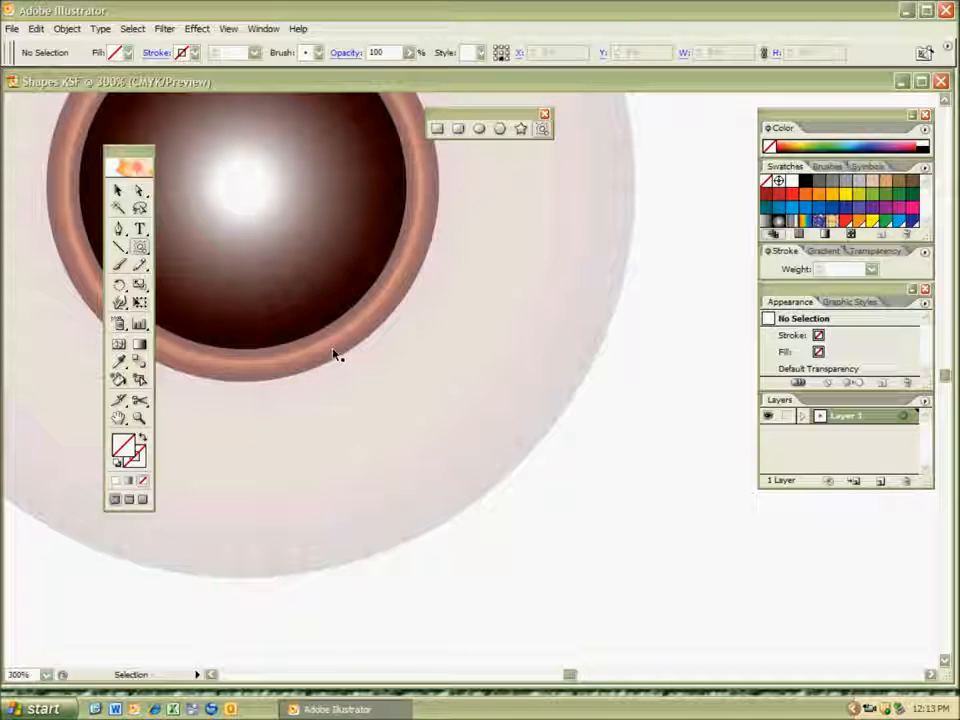
key("ctrl+0")
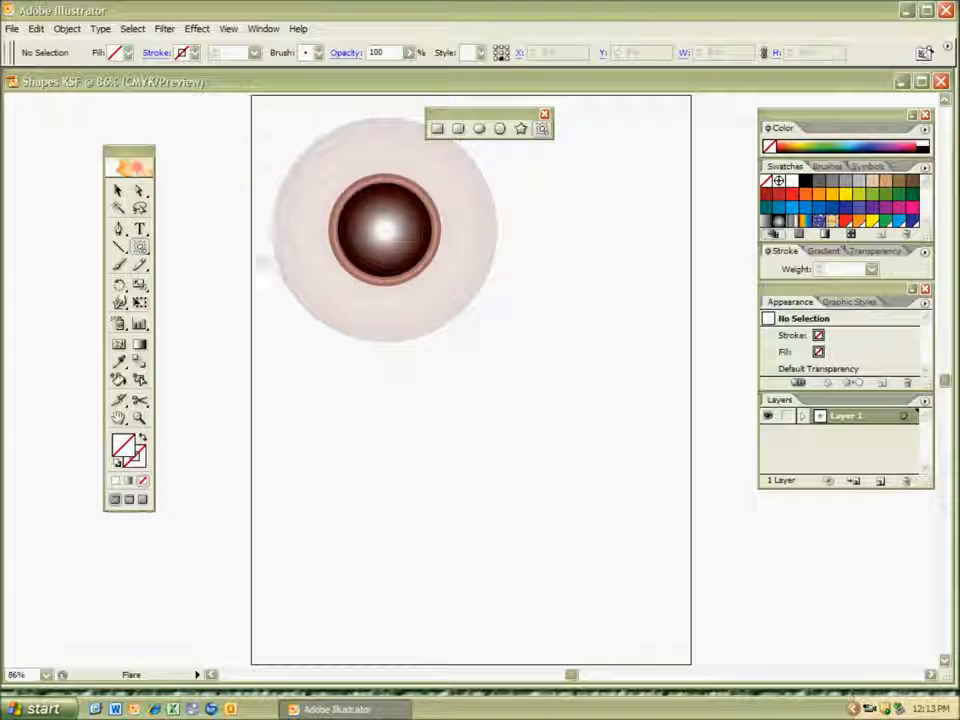
left_click(392, 254, "ctrl")
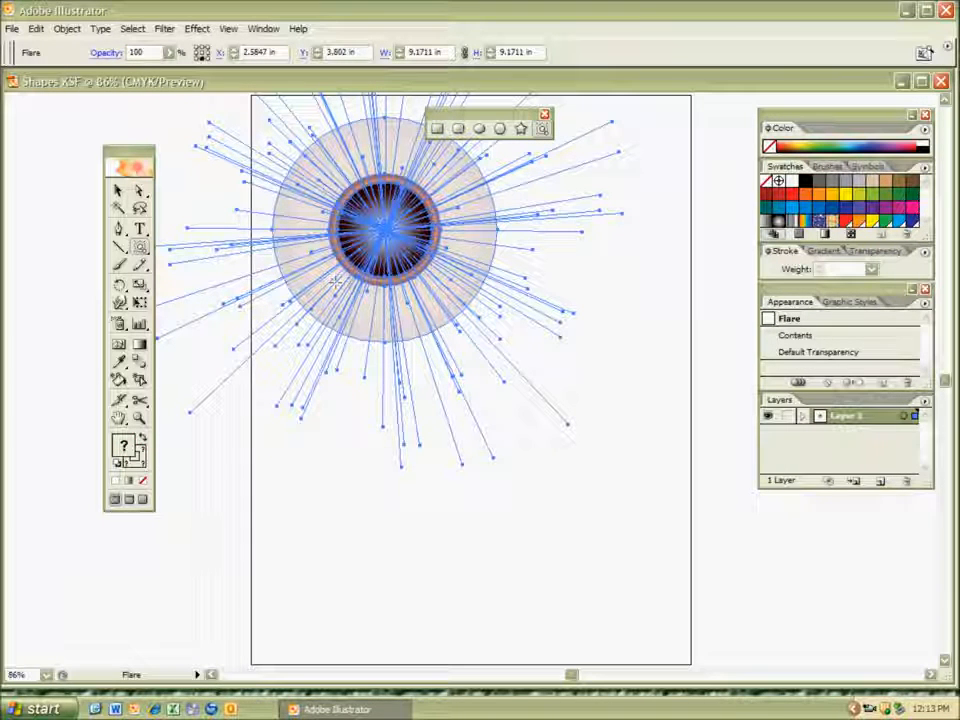
left_click_drag(383, 229, 588, 516)
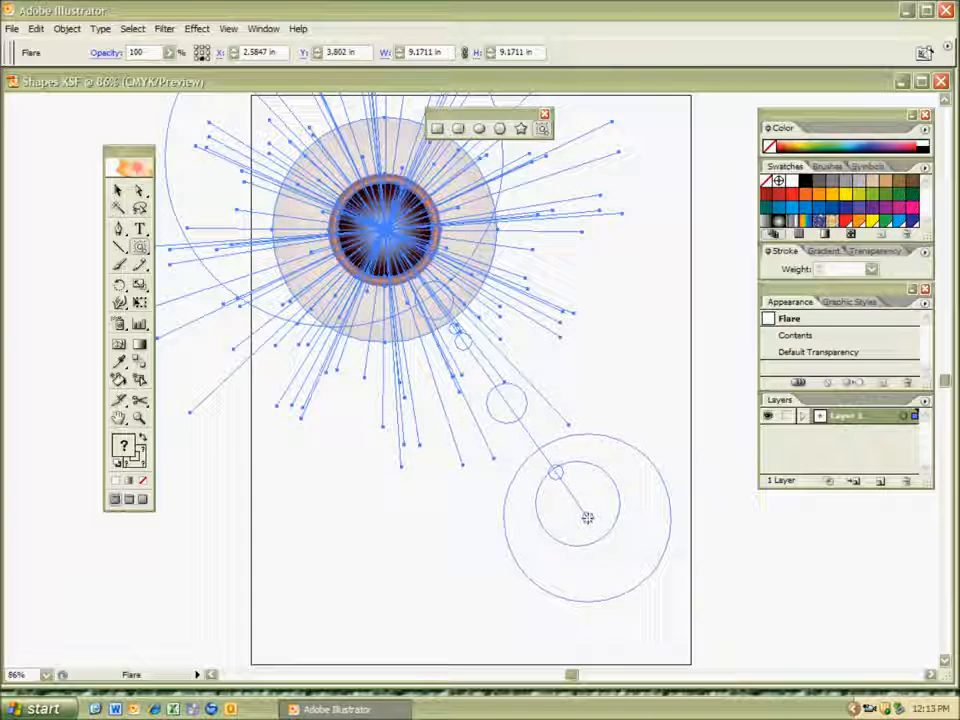
key("Up")
key("Up")
key("Up")
key("Up")
key("Up")
key("Up")
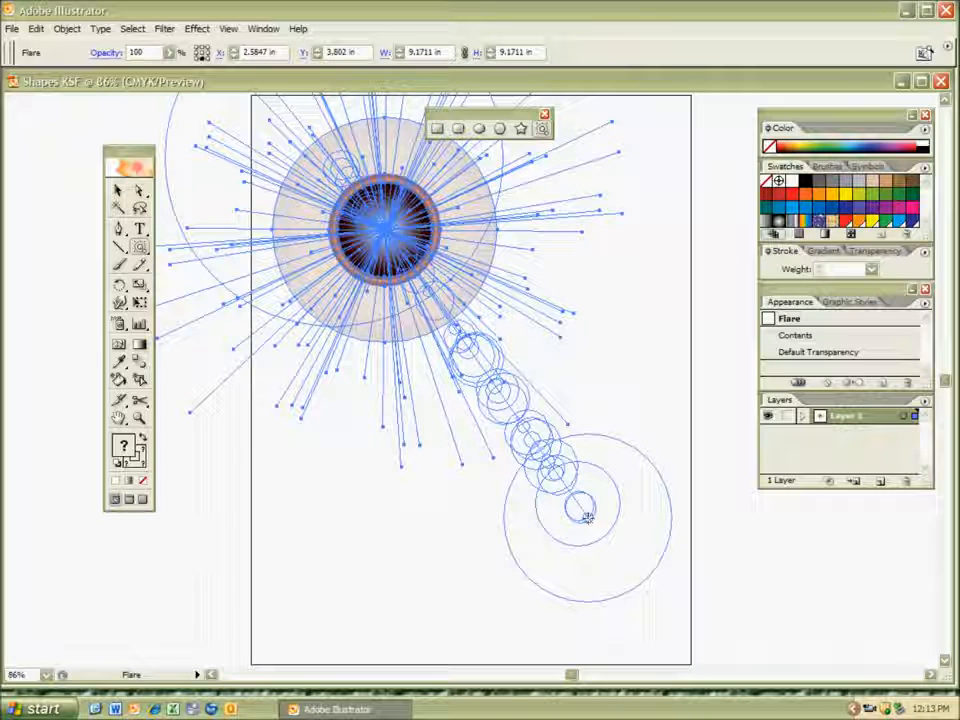
key("Down")
key("Down")
key("Down")
key("Down")
key("Down")
key("Down")
left_click_drag(587, 517, 587, 517)
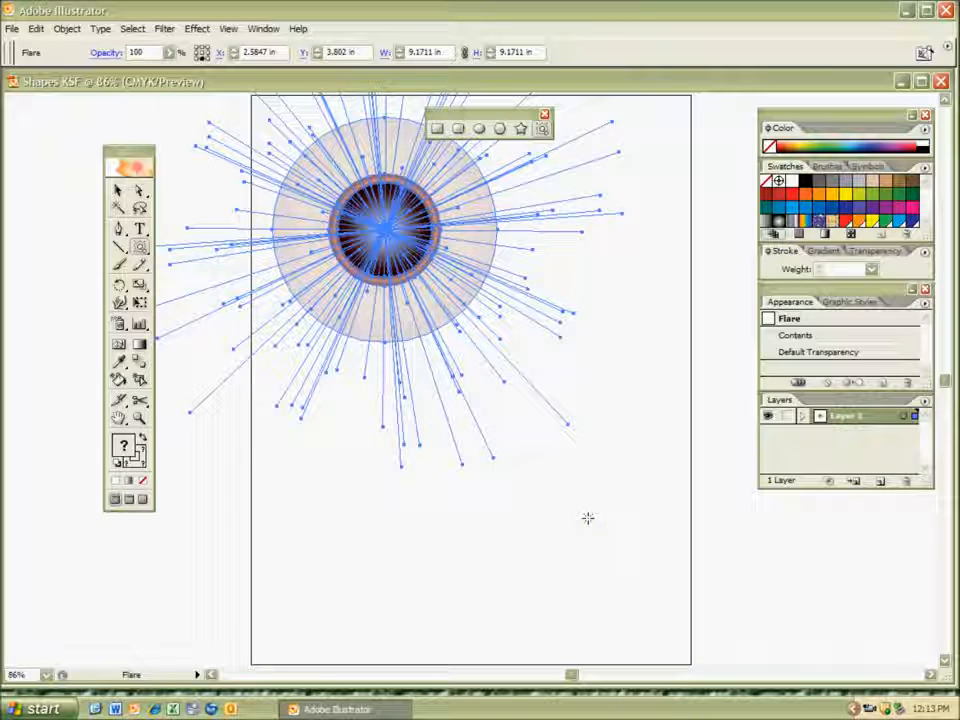
Build up the flare's ring chain toward the lower right, making the flare about 9.9 by 11.5 in, and deselect it.
key("Up")
key("Up")
key("Up")
key("Up")
key("Up")
key("Up")
key("Up")
key("Up")
key("Up")
key("Up")
key("Up")
key("Up")
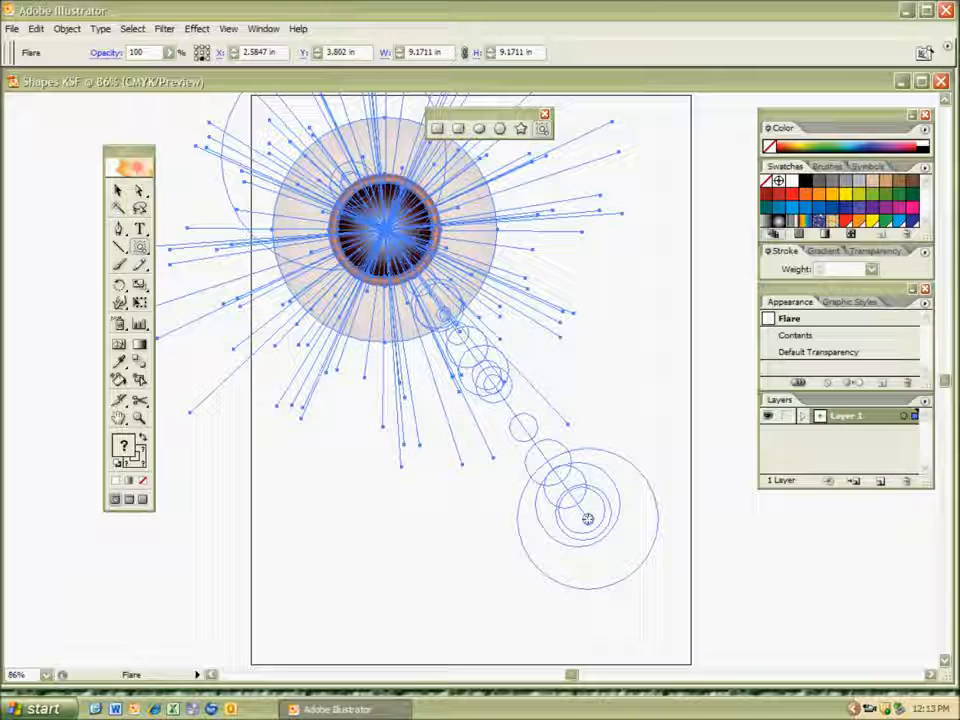
key("Up")
key("Up")
key("Up")
key("Up")
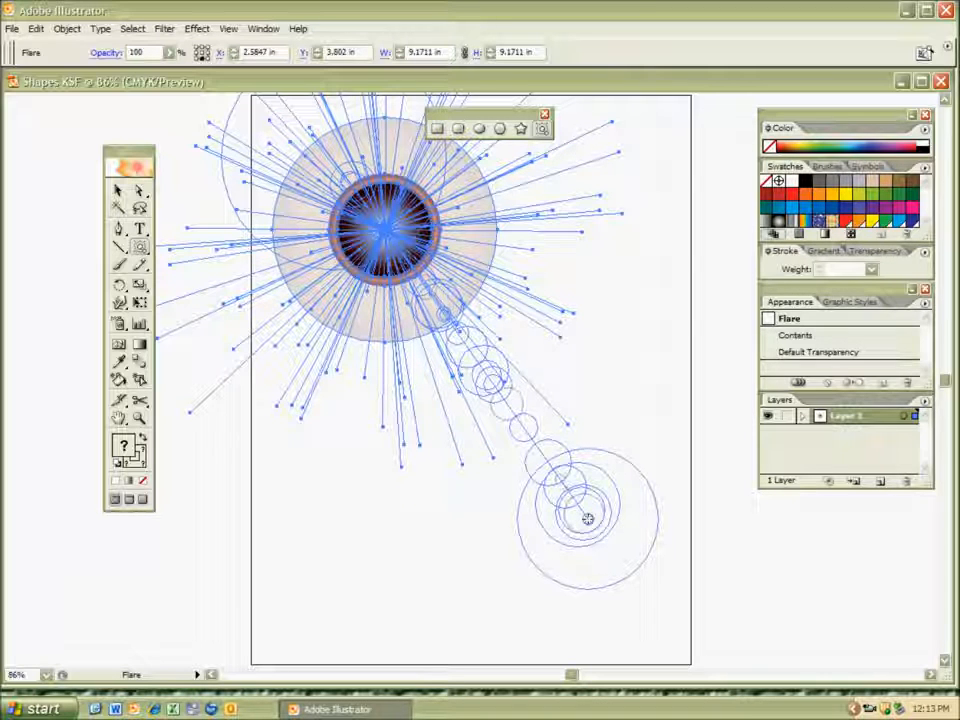
left_click_drag(587, 517, 586, 514)
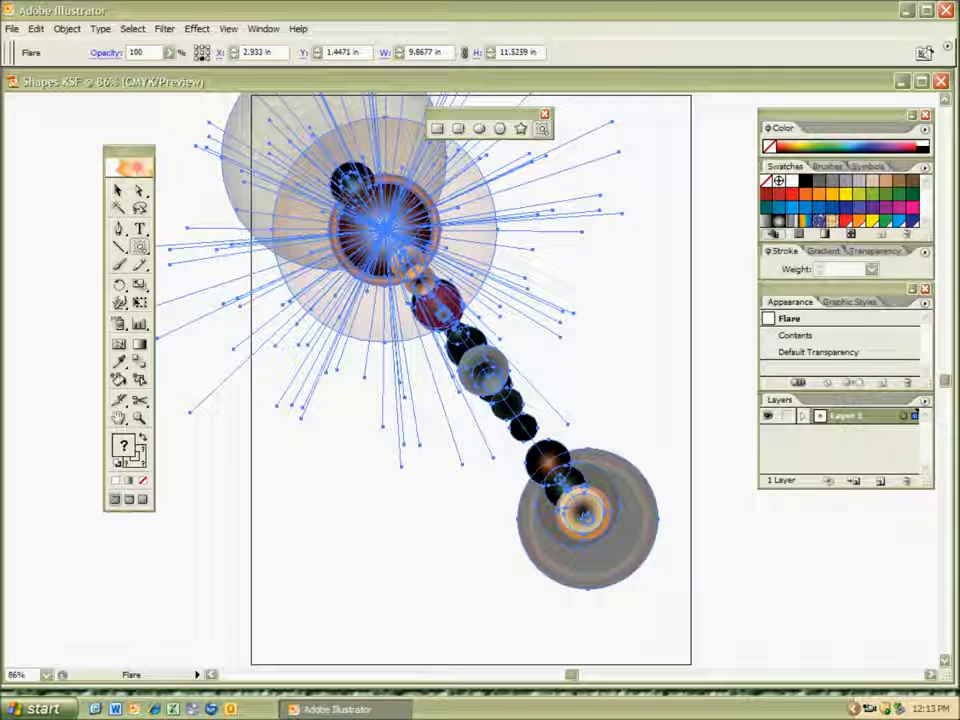
key("ctrl+shift+a")
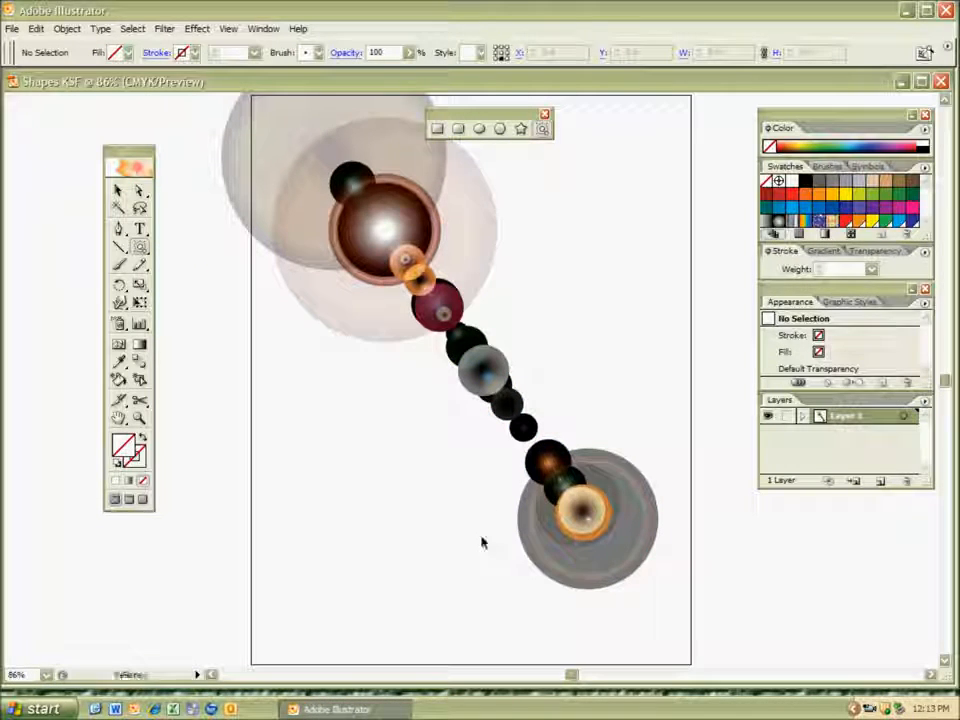
Delete all artwork from the page.
key("ctrl+a")
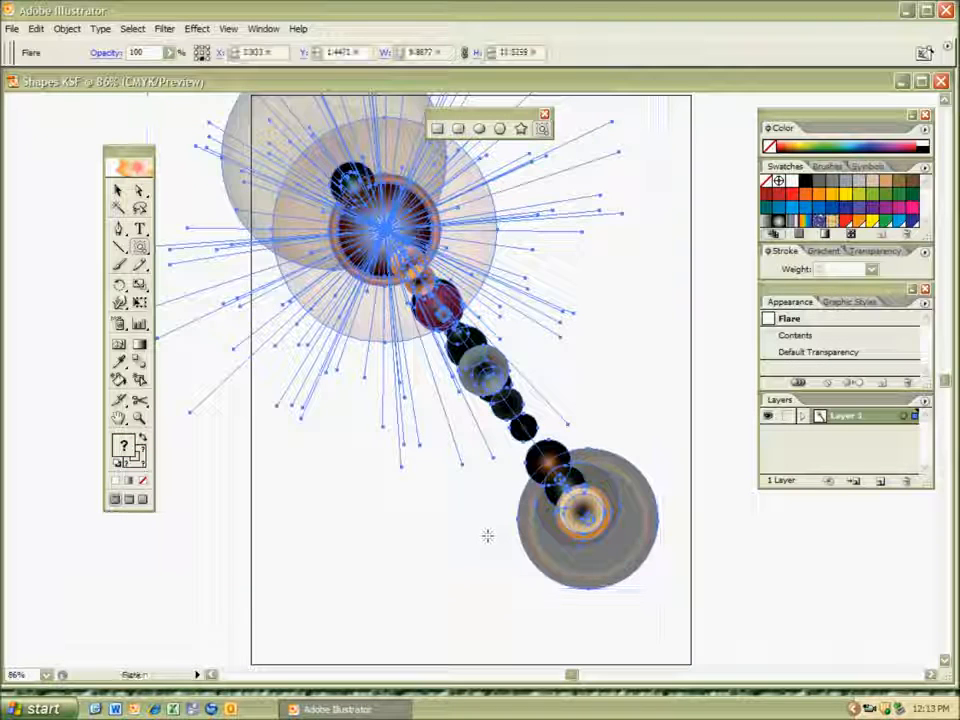
key("Delete")
key("ctrl+0")
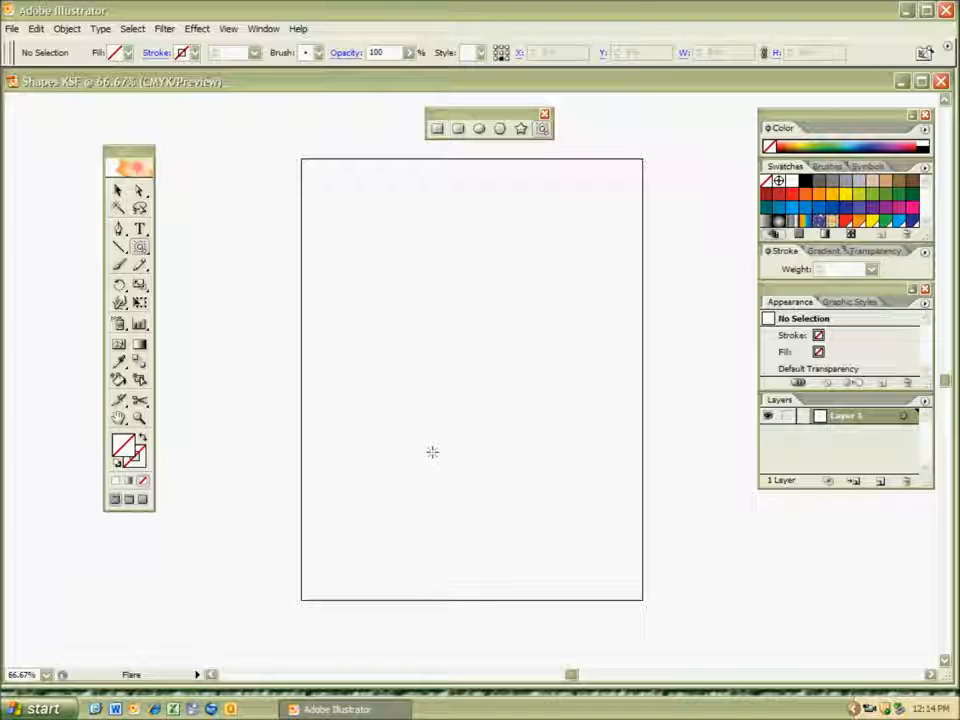
Draw a blue-filled, strokeless rectangle about 8.5 by 11 in covering the whole page, and deselect it.
key("m")
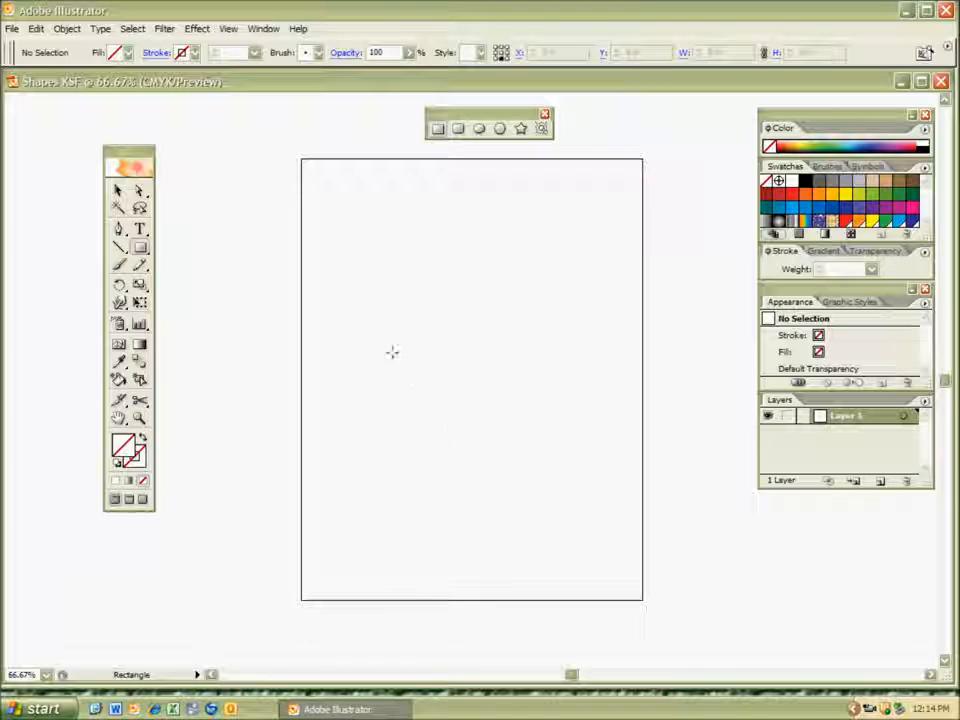
left_click(821, 214)
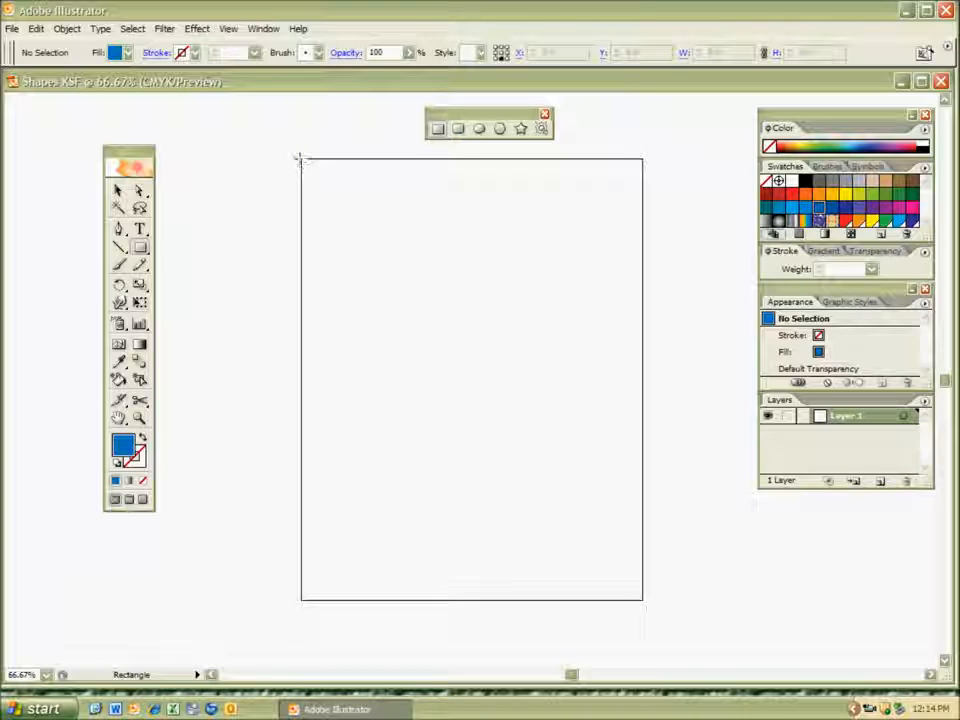
left_click_drag(301, 159, 643, 600)
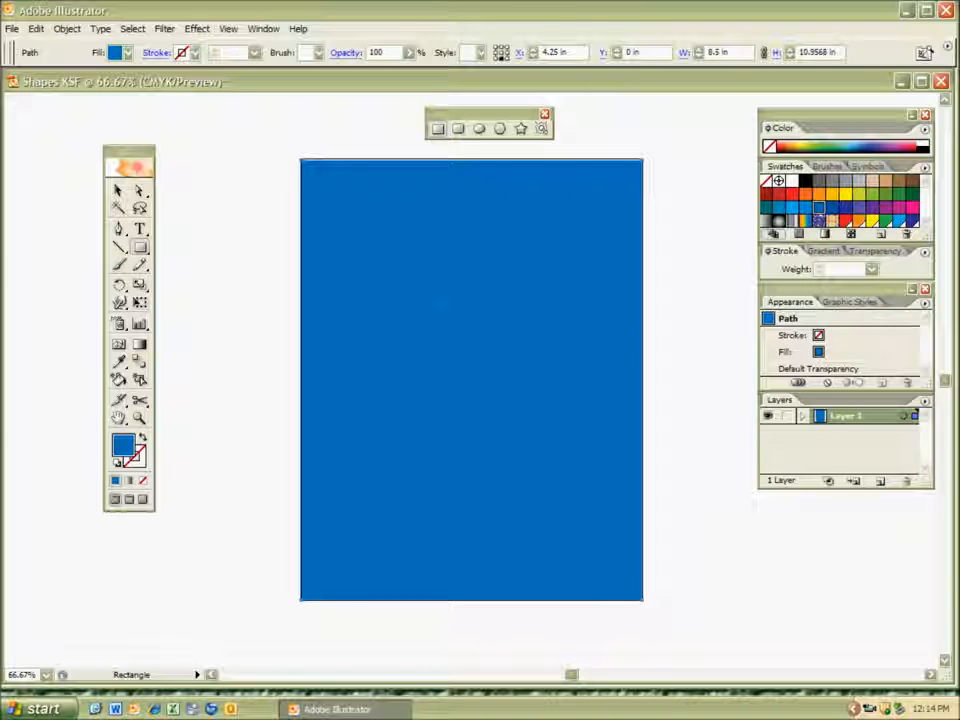
key("ctrl+shift+a")
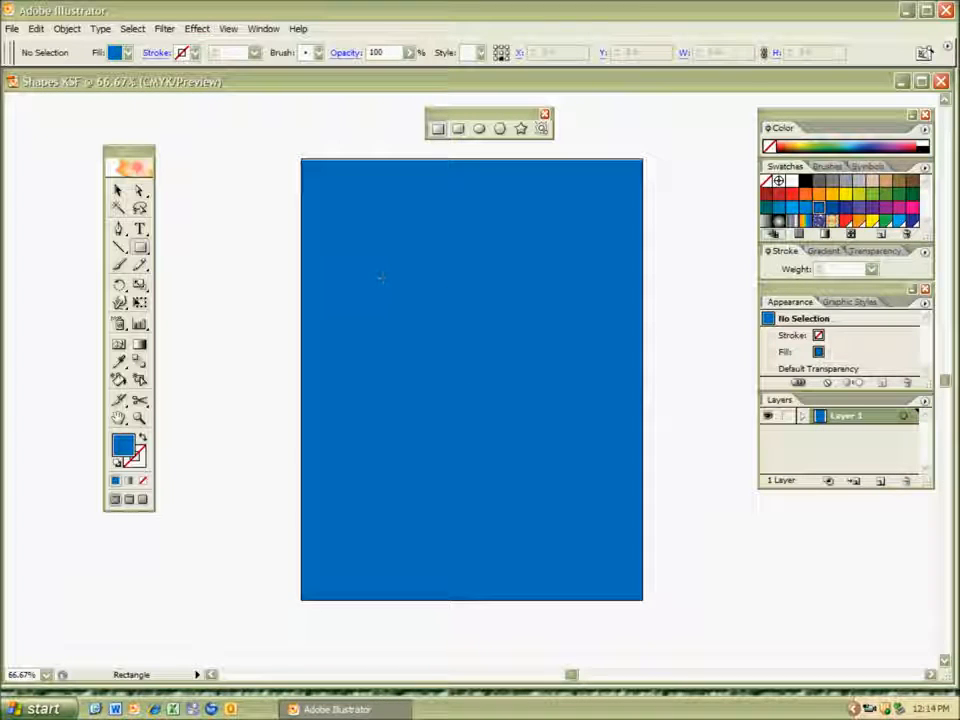
Stretch the blue rectangle's upper edge to the page edge, making it about 11 in high, and deselect it.
left_click(118, 191)
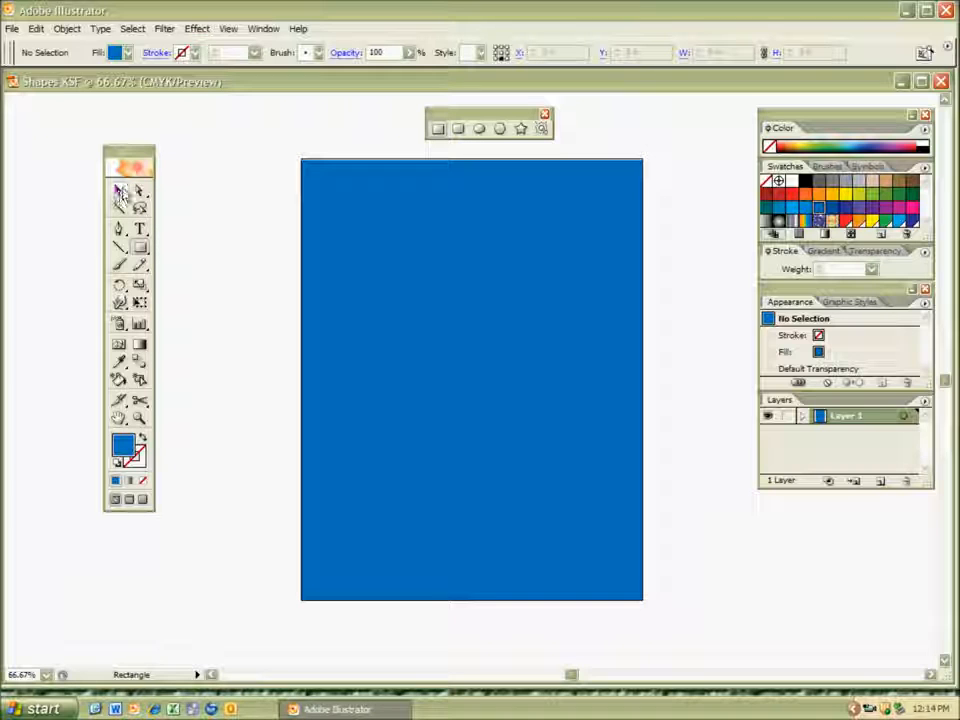
left_click(470, 300)
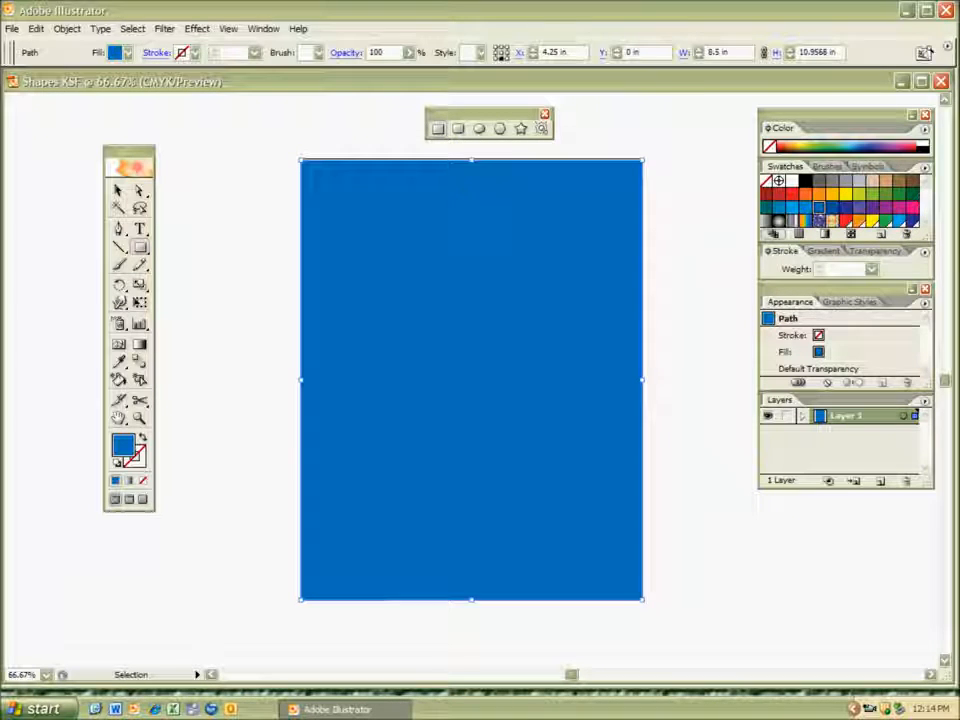
key("ctrl+plus")
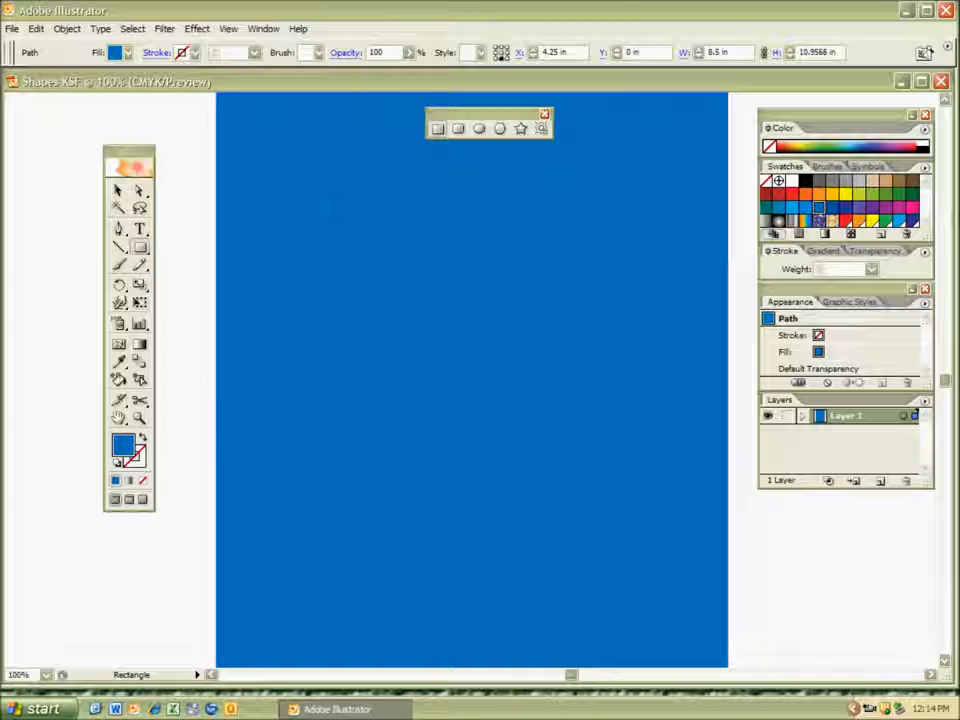
left_click_drag(356, 212, 338, 389)
key("ctrl")
left_click_drag(446, 243, 445, 240)
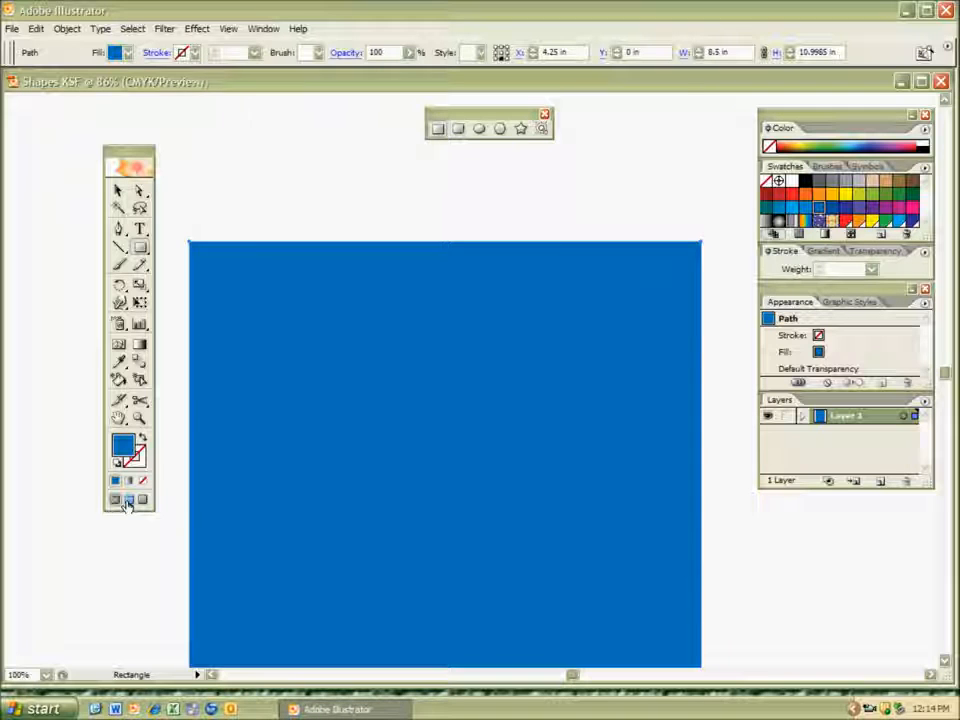
key("ctrl+0")
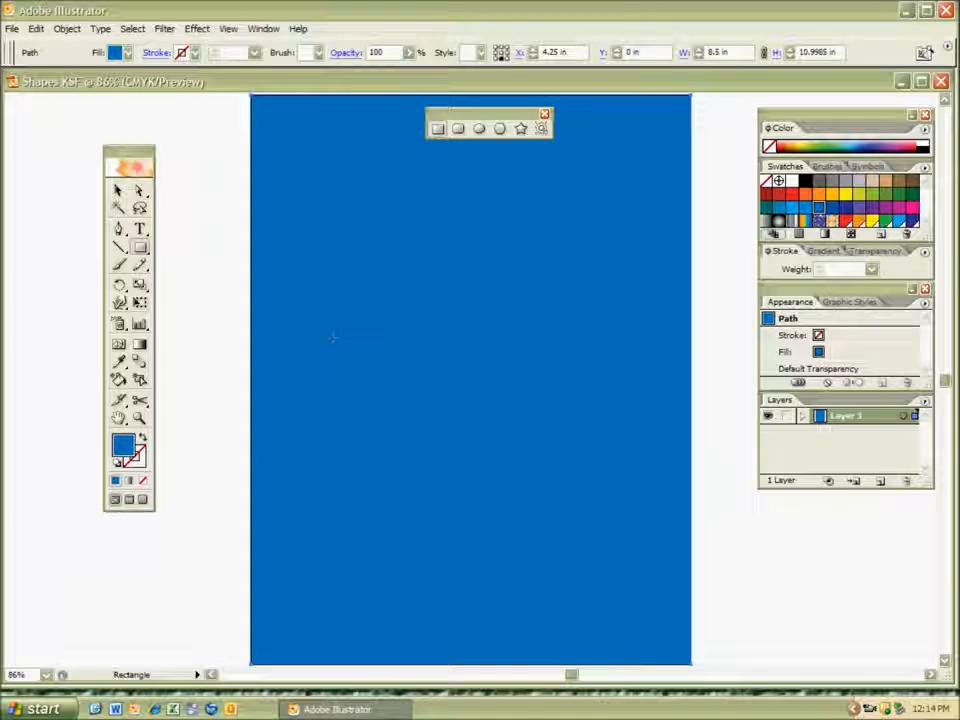
key("ctrl+shift+a")
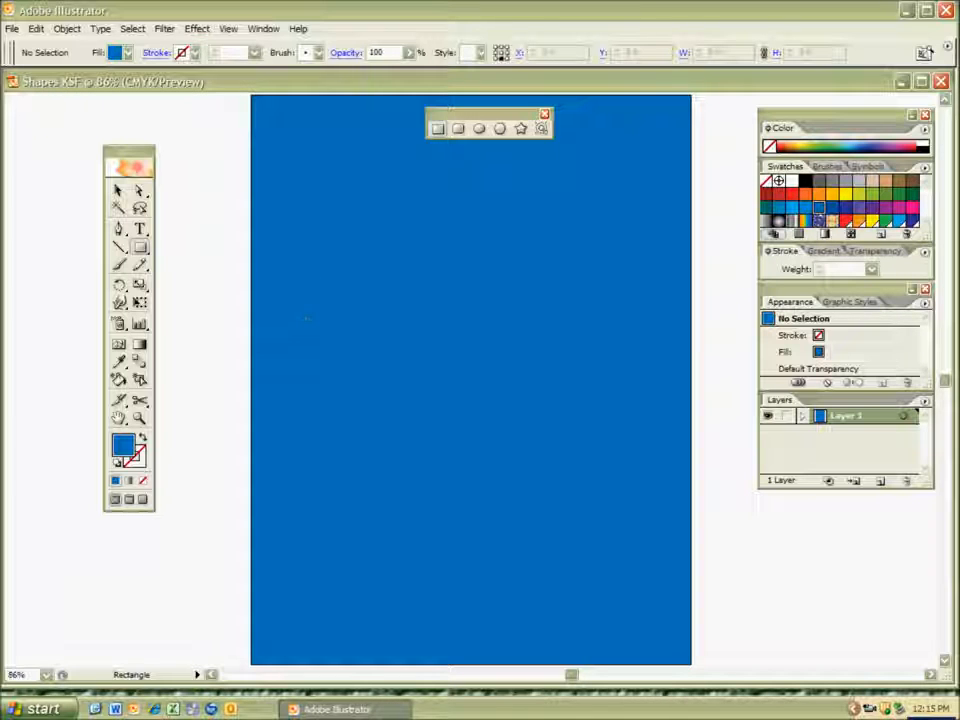
key("ctrl+minus")
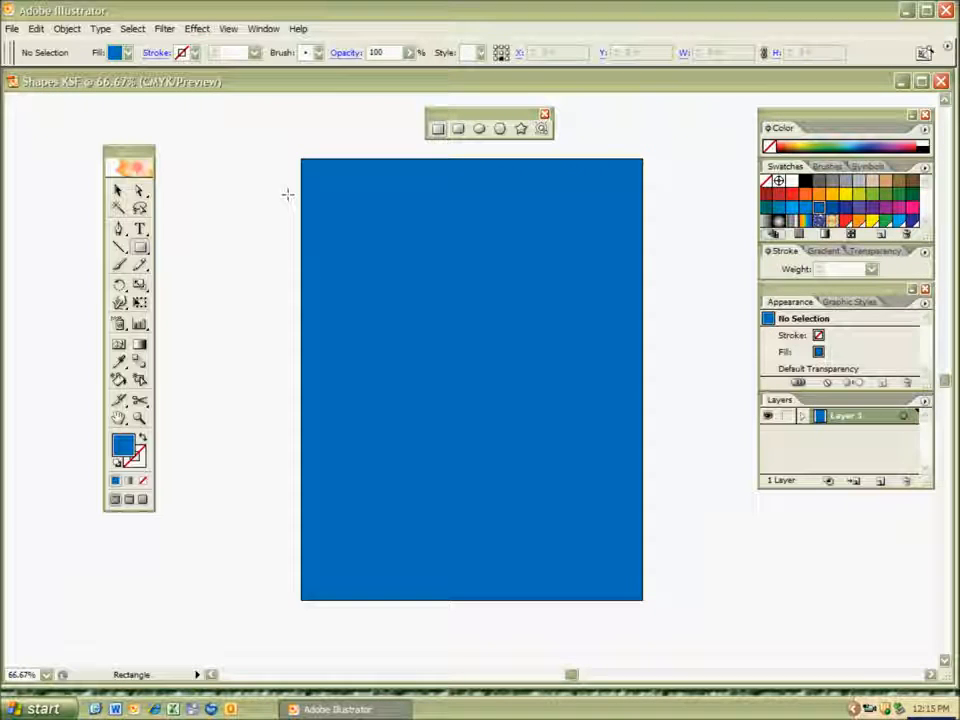
Draw a lens flare about 12.6 by 14 in over the blue rectangle, with rings running from upper left to lower right.
left_click(542, 128)
left_click_drag(383, 264, 399, 311)
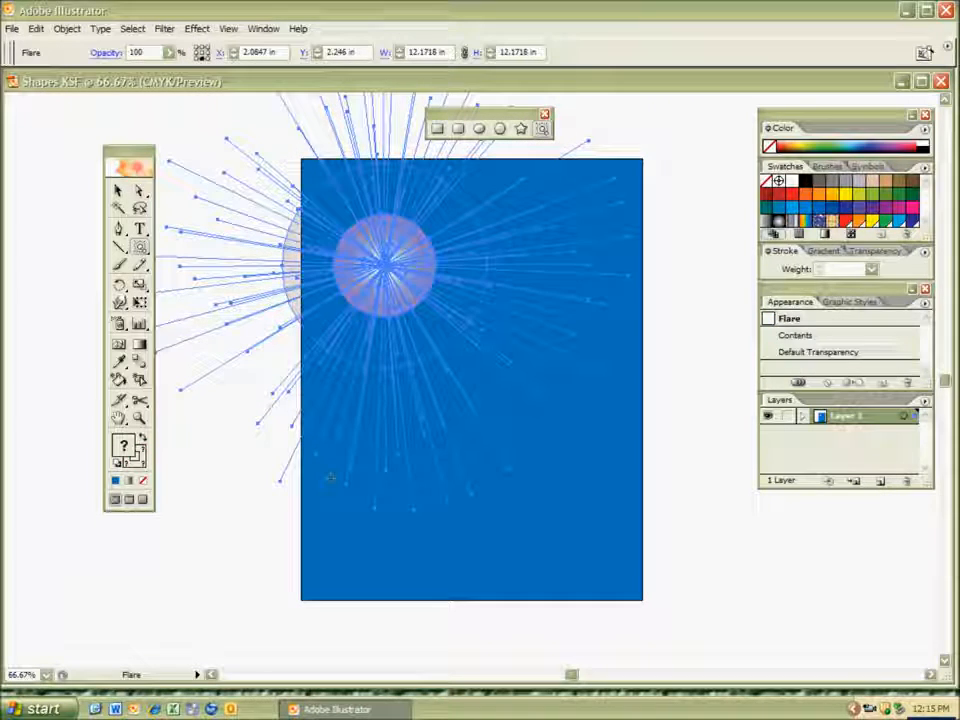
key("ctrl+shift+a")
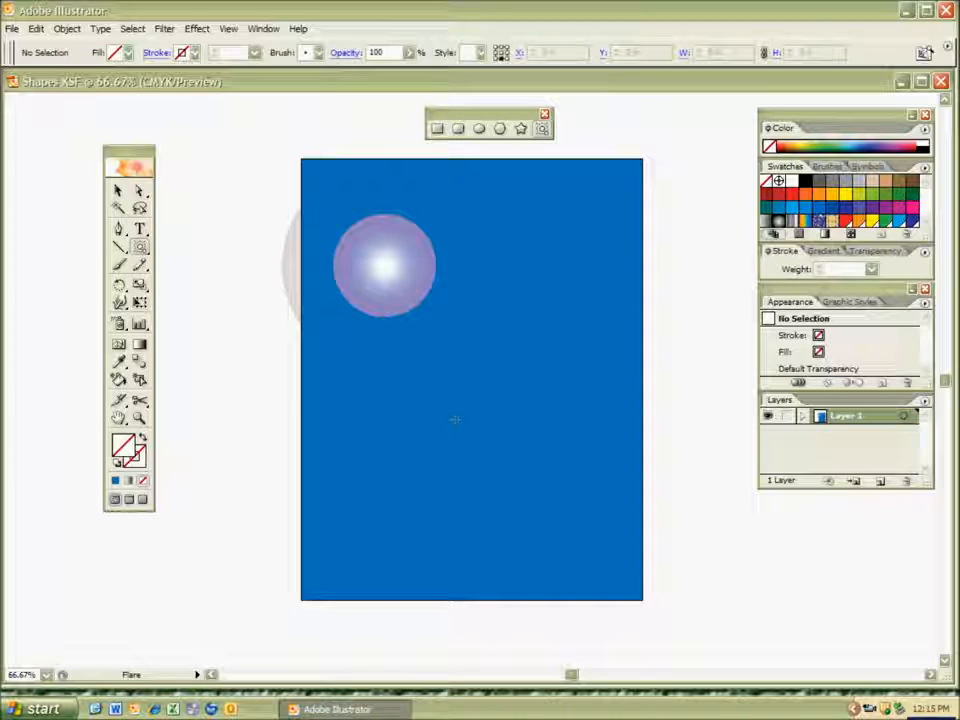
left_click(418, 370)
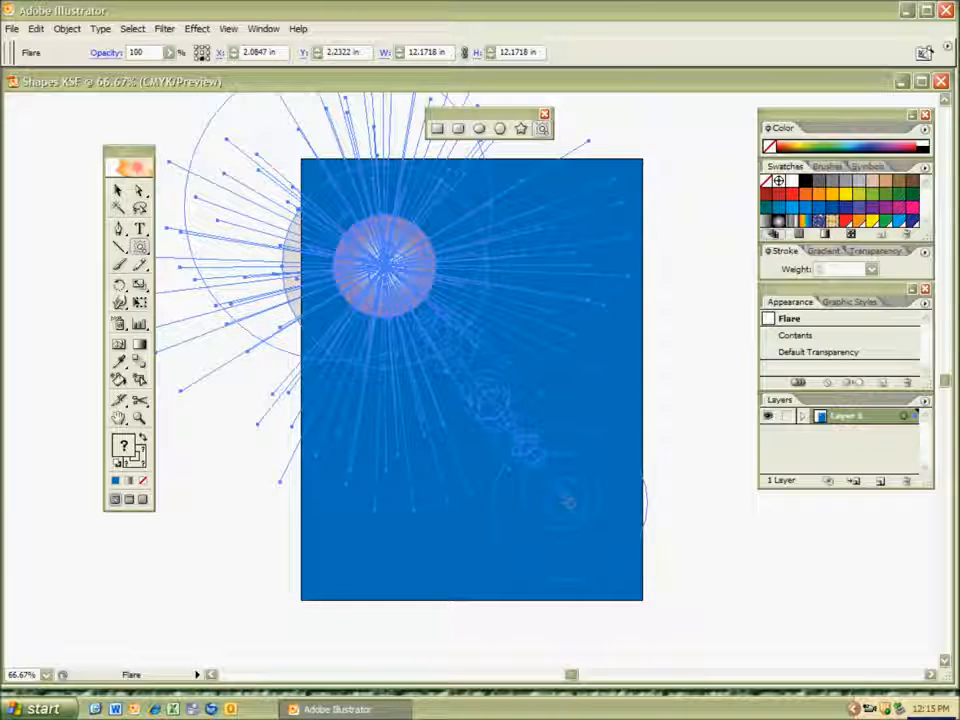
key("ctrl+shift+a")
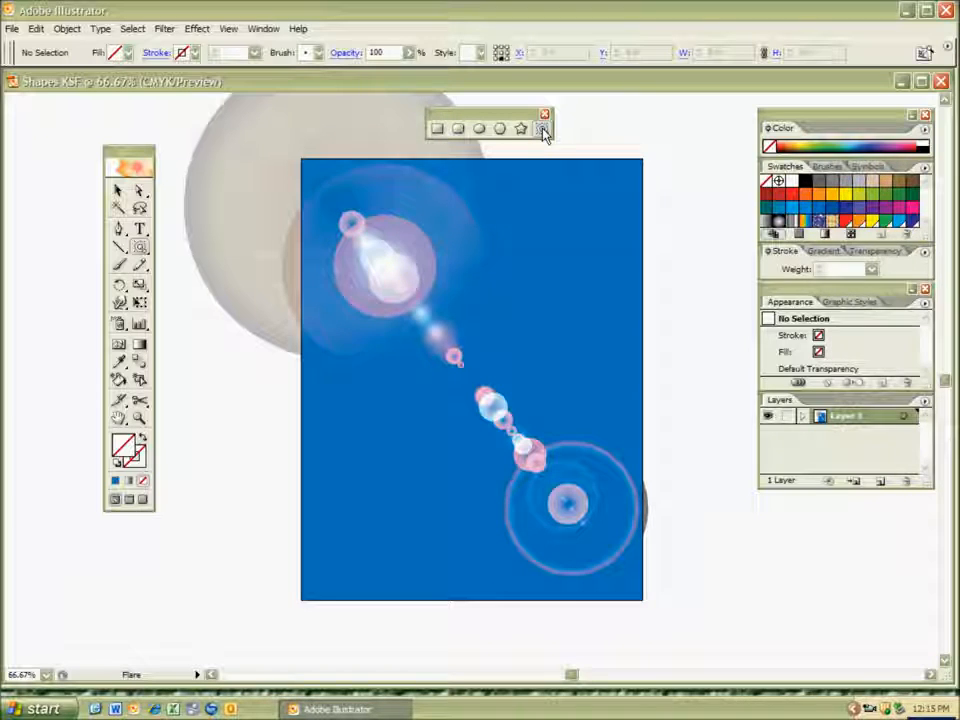
Add a second lens flare crossing the first, running from the rectangle's lower left to its upper right.
left_click_drag(349, 502, 374, 528)
left_click_drag(420, 436, 470, 390)
left_click_drag(590, 240, 588, 224)
key("ctrl+shift+a")
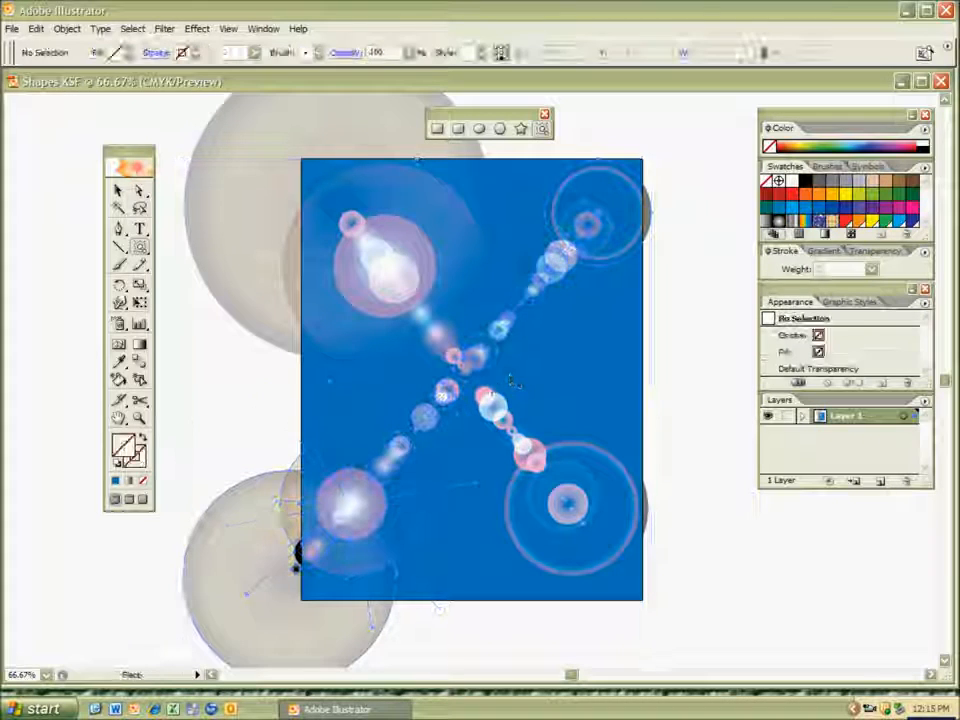
Scatter seven smaller lens flares across the middle and upper parts of the blue rectangle, deselecting each one.
left_click_drag(476, 225, 495, 287)
key("ctrl+shift+a")
left_click_drag(558, 344, 566, 354)
key("ctrl+shift+a")
left_click_drag(381, 359, 398, 381)
key("ctrl+shift+a")
left_click_drag(437, 463, 450, 476)
key("ctrl+shift+a")
left_click_drag(564, 408, 576, 418)
key("ctrl+shift+a")
left_click_drag(342, 404, 381, 401)
key("ctrl+shift+a")
mouse_move(529, 216)
left_mouse_down()
mouse_move(541, 255)
mouse_move(540, 350)
mouse_move(614, 390)
left_mouse_up()
key("ctrl+shift+a")
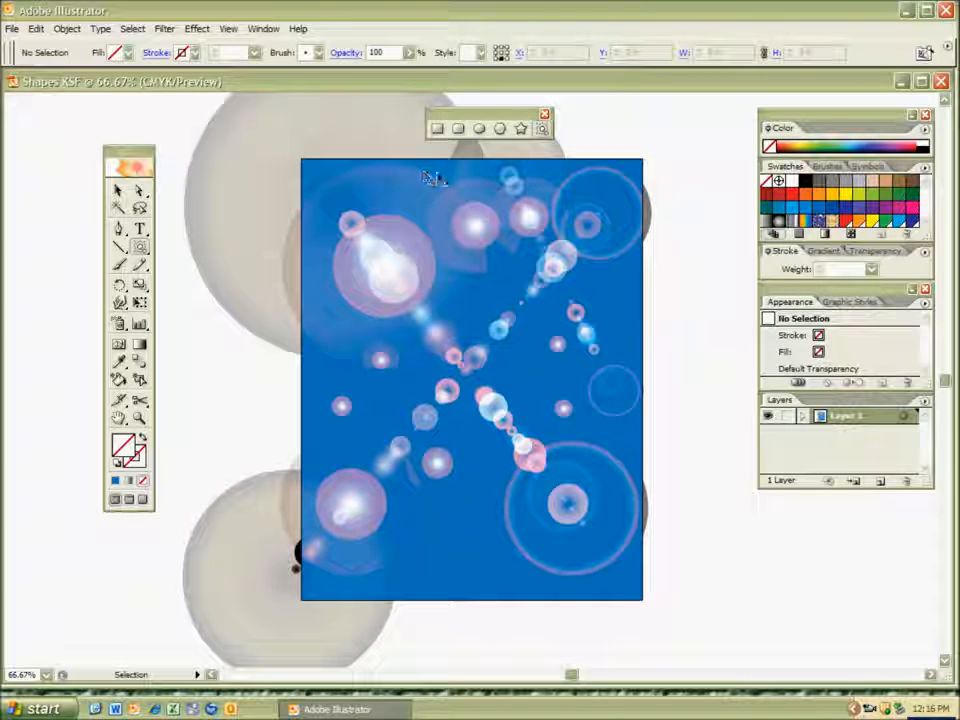
Try a dark green fill on the background rectangle behind the flares, and undo it.
left_click(446, 181, "ctrl")
left_click(420, 171, "ctrl")
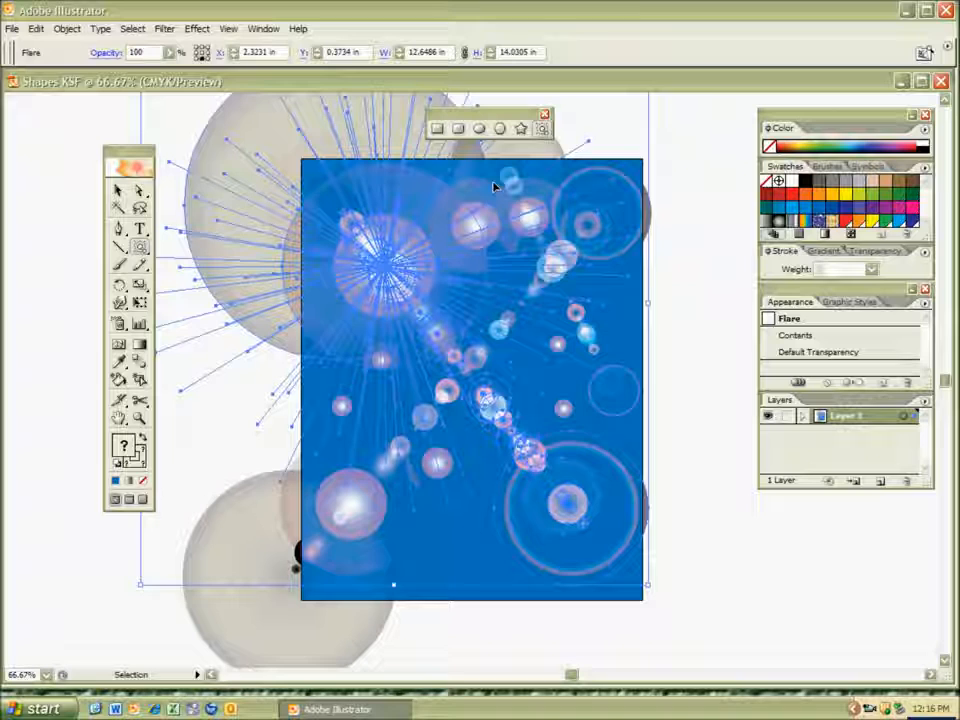
left_click(470, 573, "ctrl")
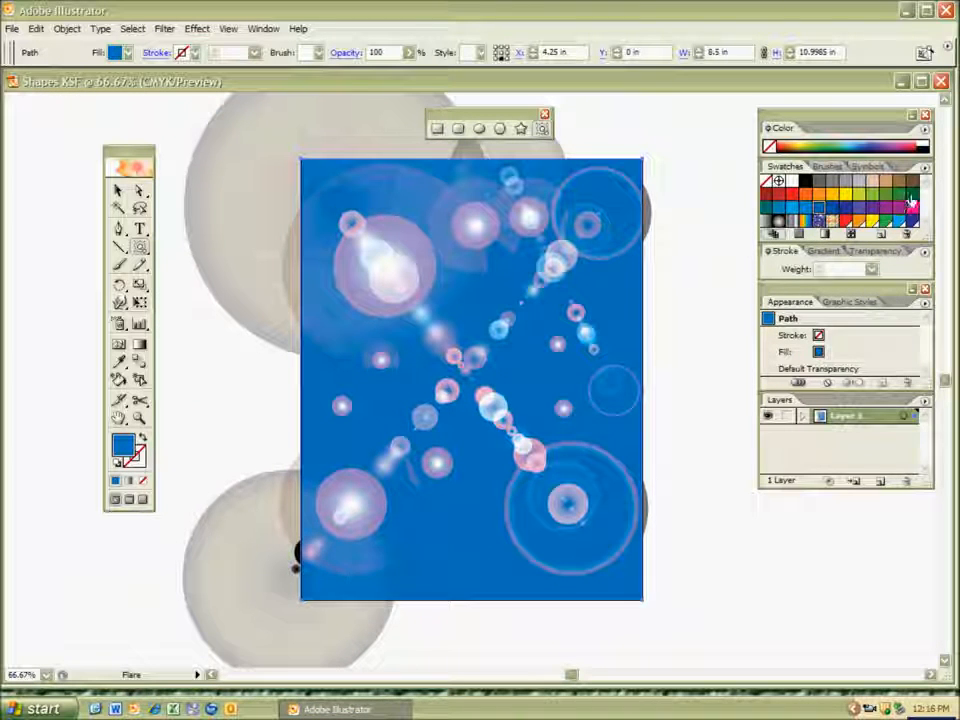
left_click(911, 195)
key("ctrl+shift+a")
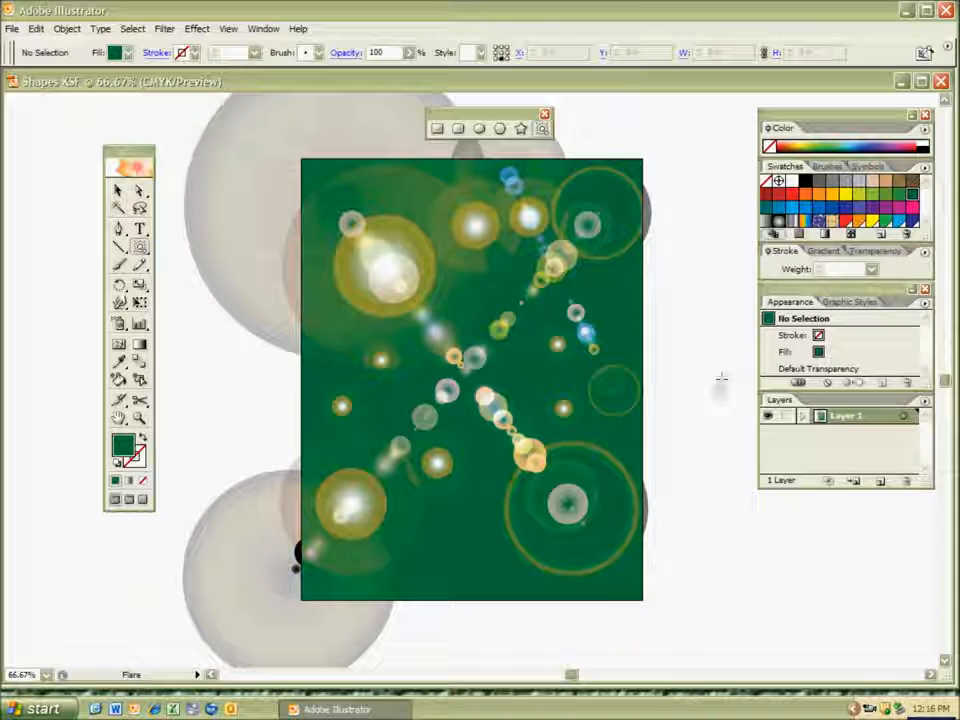
key("ctrl+z")
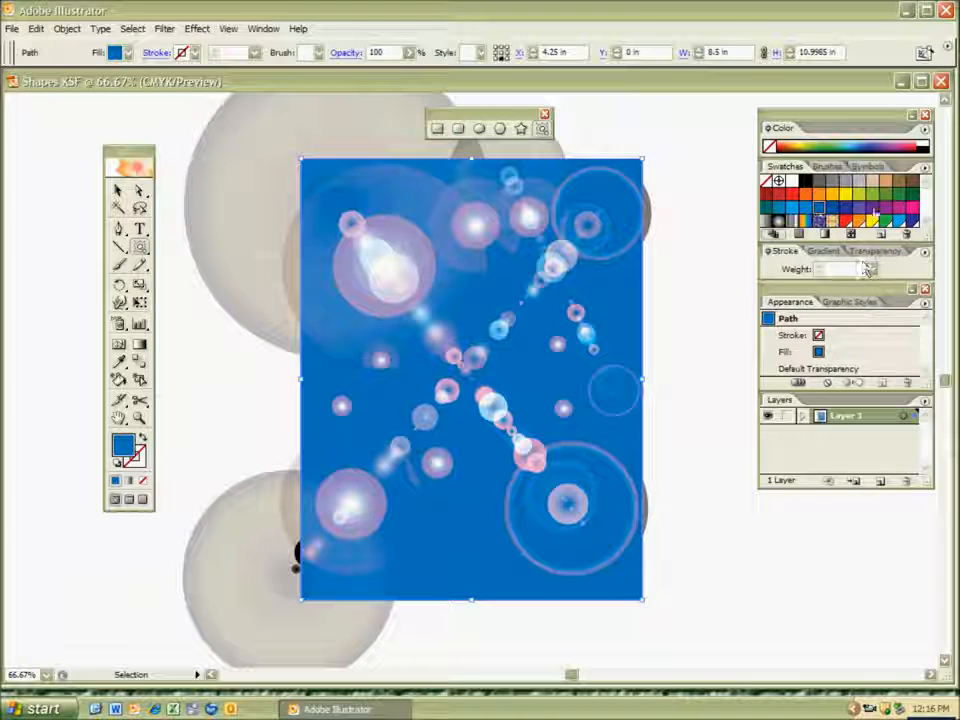
Try a yellow fill on the background rectangle, settle on red, and deselect it.
left_click(845, 194)
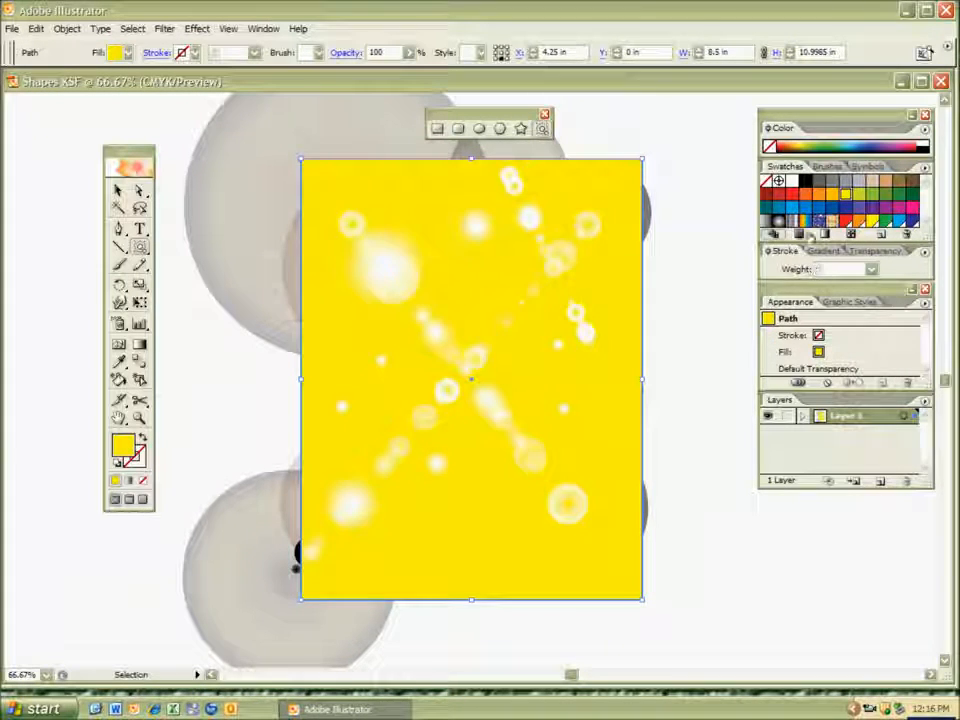
left_click(779, 194)
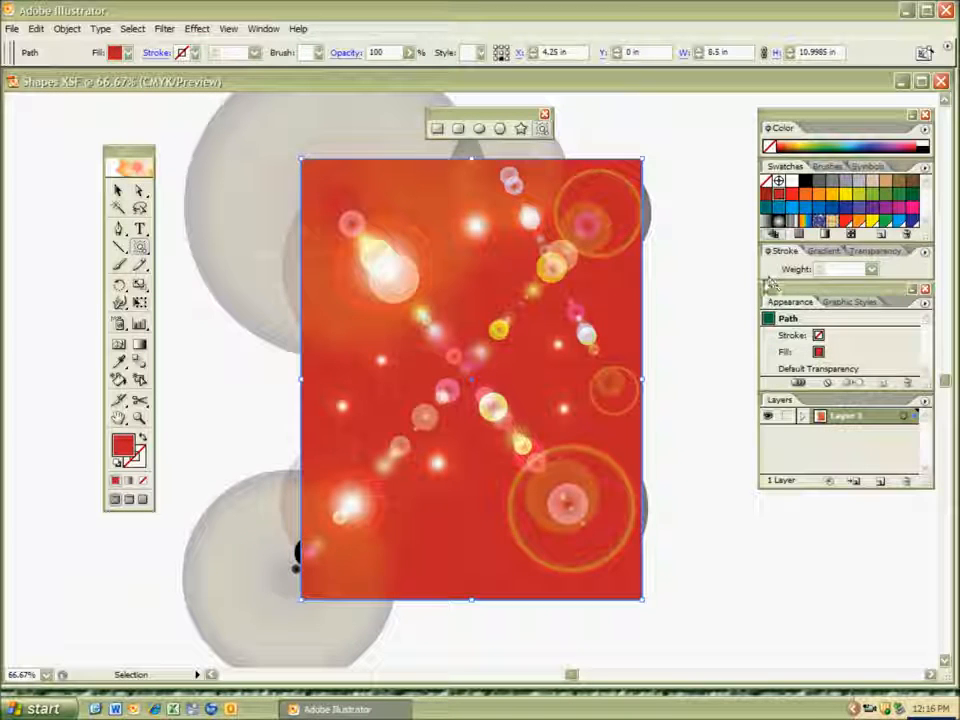
key("ctrl+shift+a")
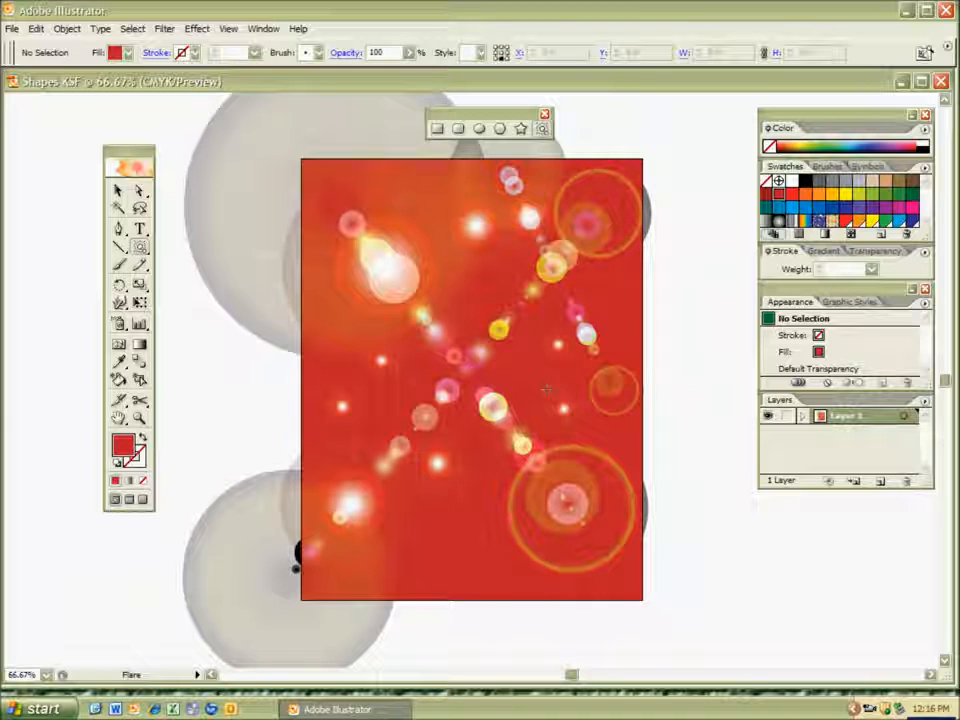
Draw another lens flare about 7 by 8.4 in from right of the page's centre down toward its lower left.
mouse_move(519, 374)
left_mouse_down()
mouse_move(547, 391)
mouse_move(480, 428)
mouse_move(415, 533)
left_mouse_up()
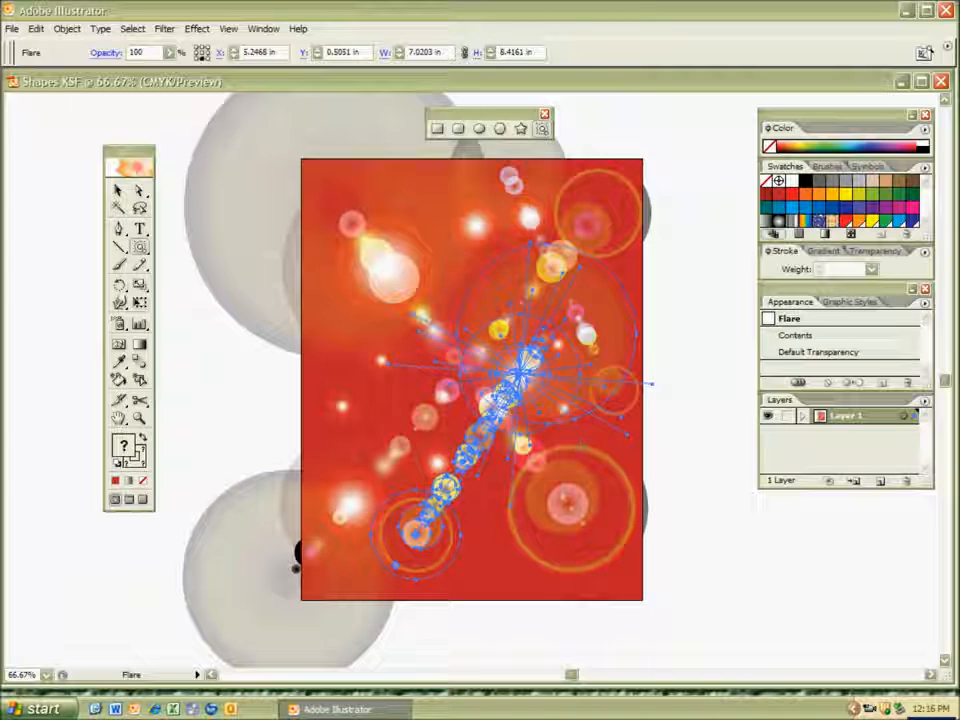